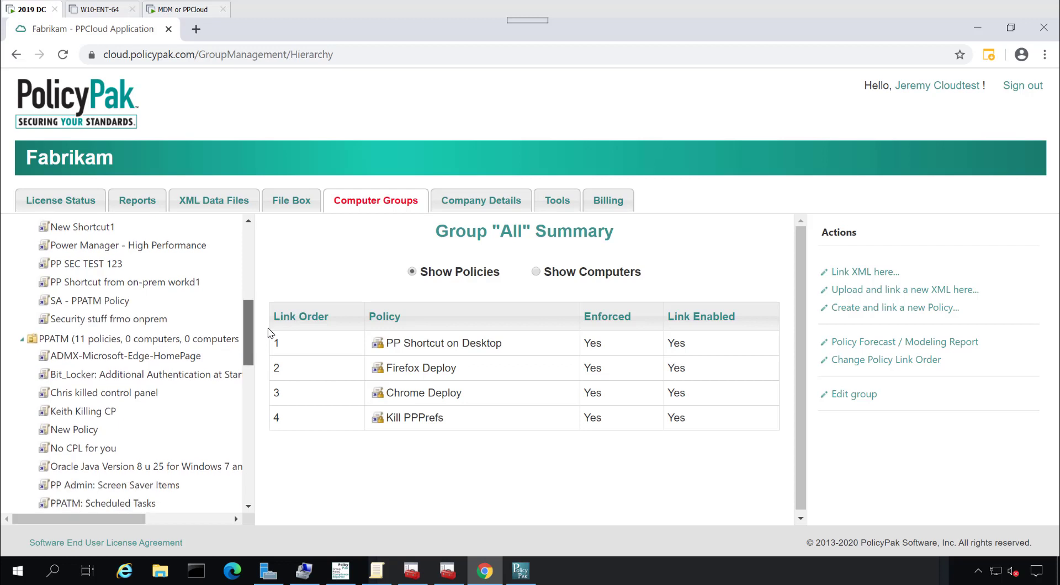
Create and link a new PolicyPak Least Privilege Manager policy to the Roaming Computers group
scroll(270, 344, down, 6)
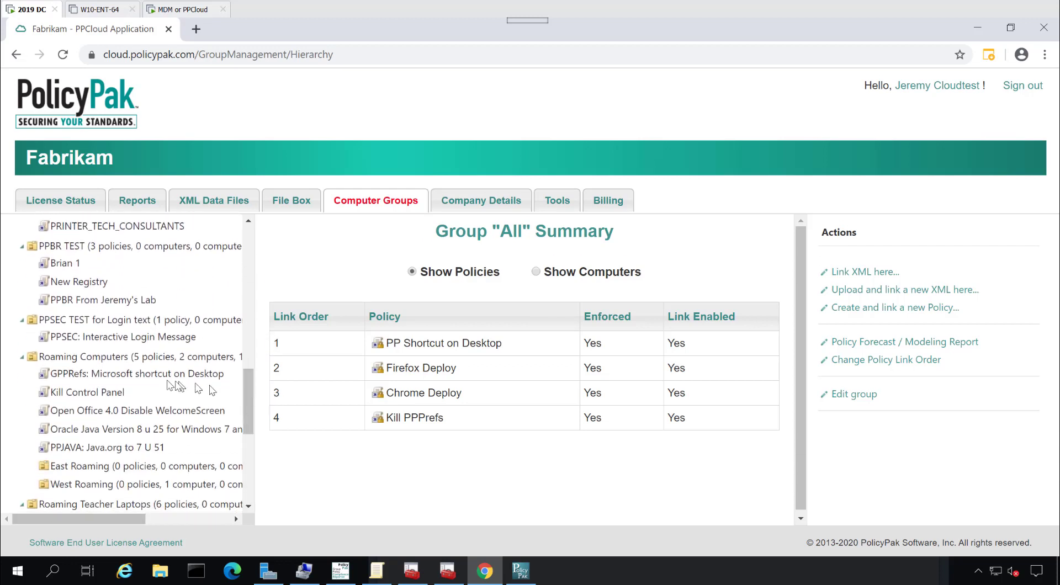
click(105, 360)
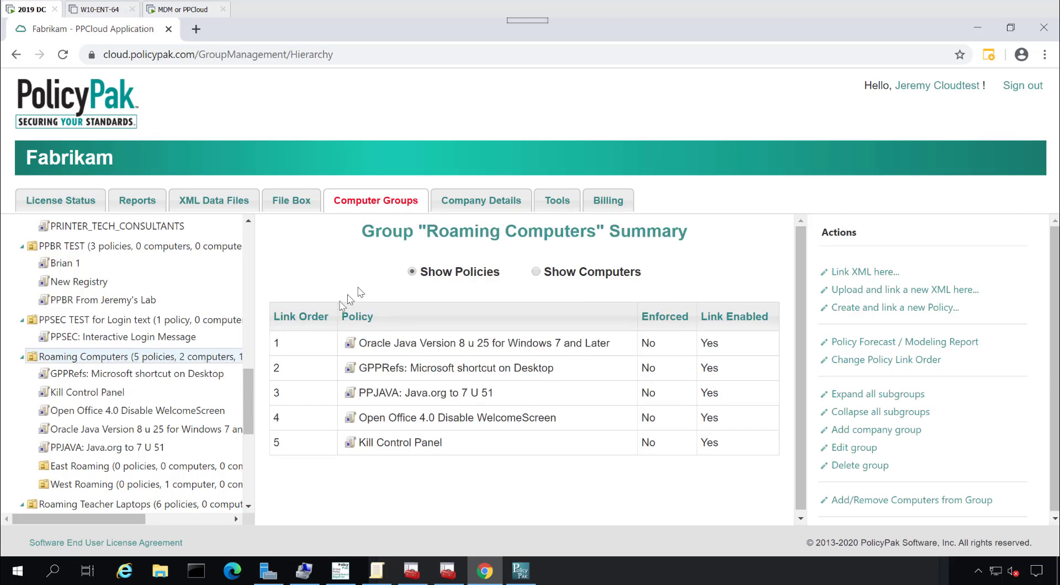
click(881, 307)
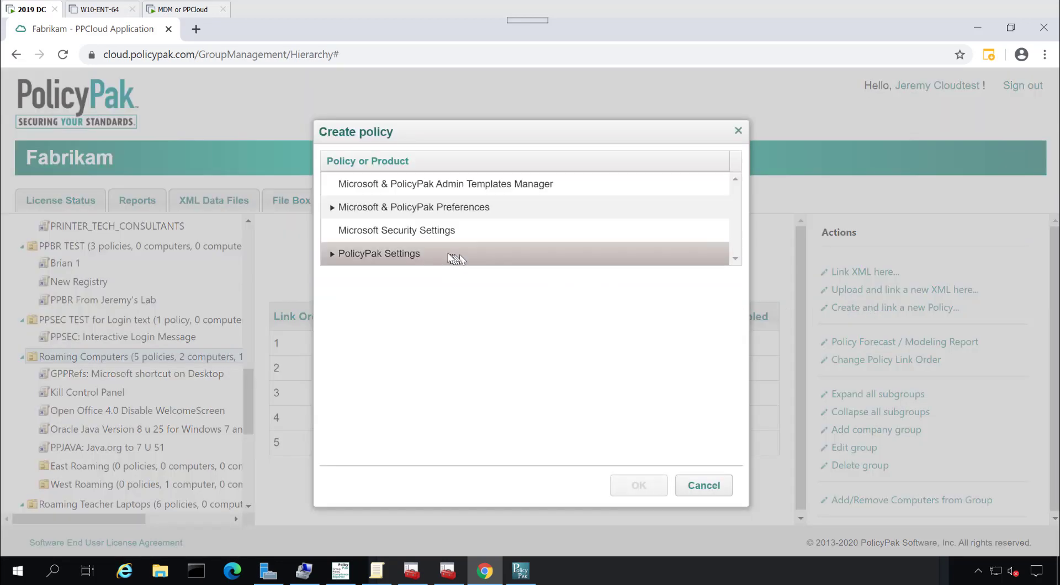
click(332, 261)
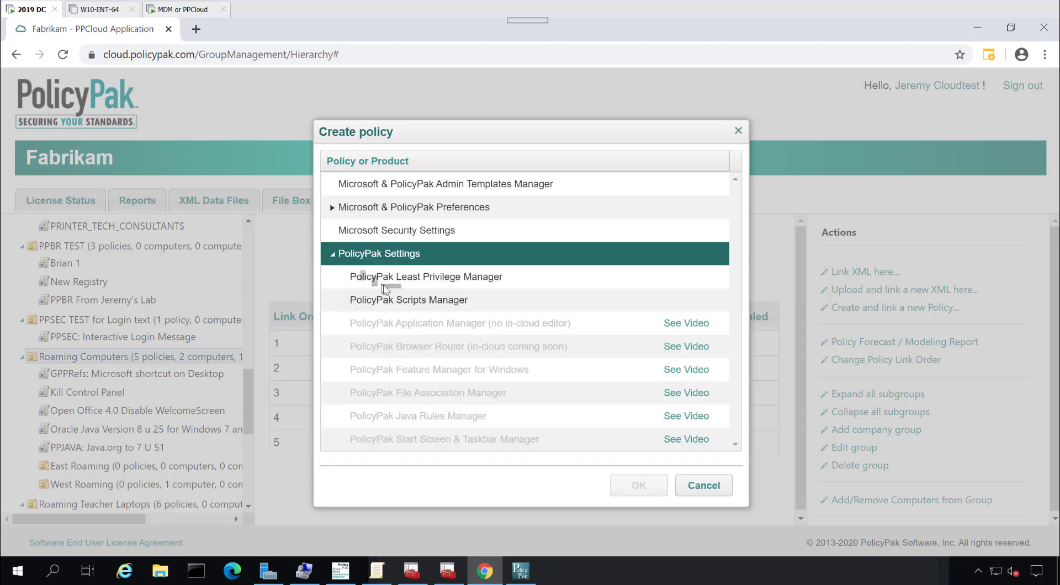
click(409, 278)
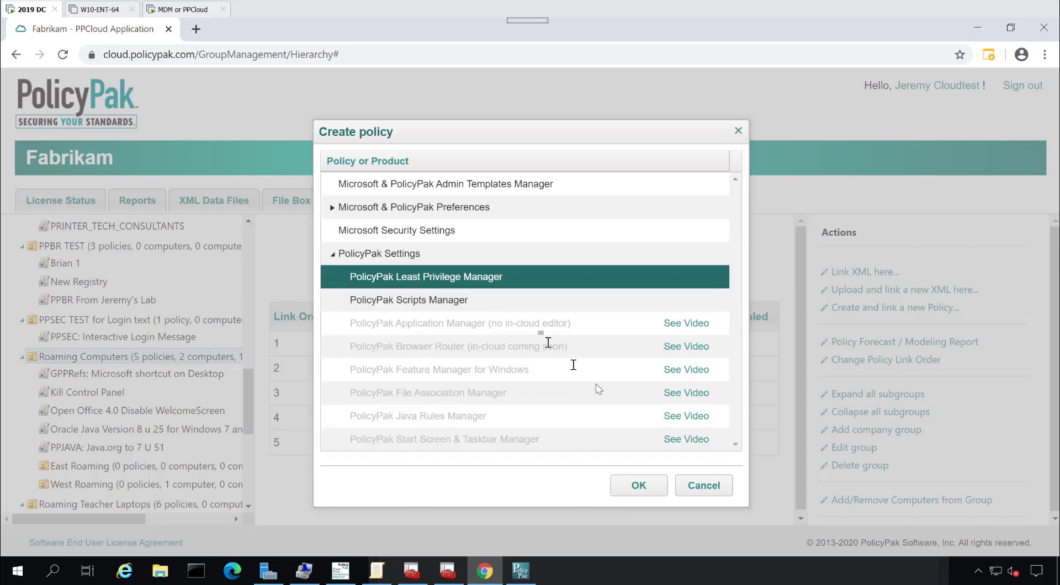
click(639, 488)
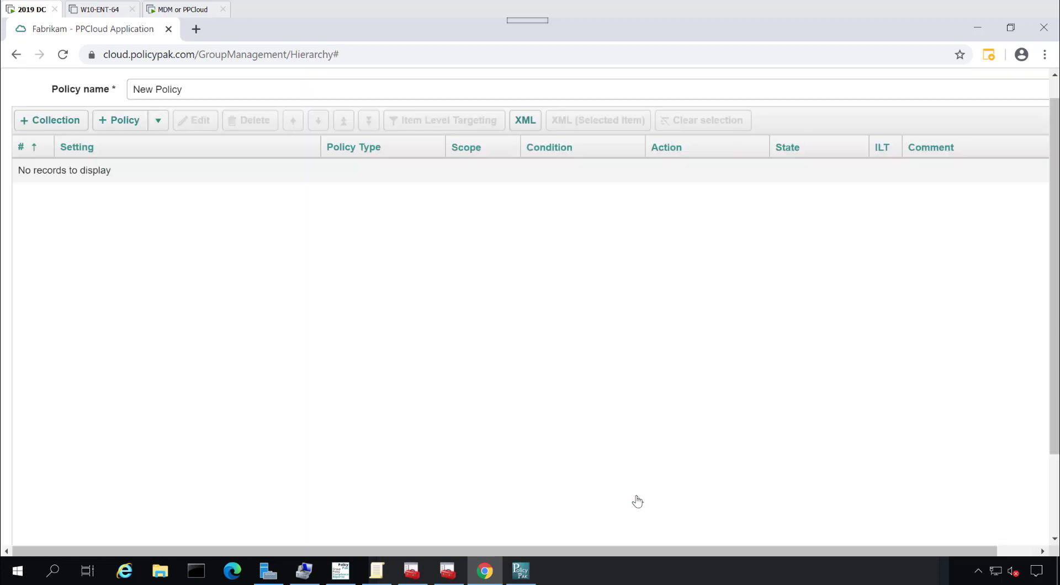
Start an Executable Policy with the Signature and File Info conditions, and bring up the Signature Condition settings
click(157, 122)
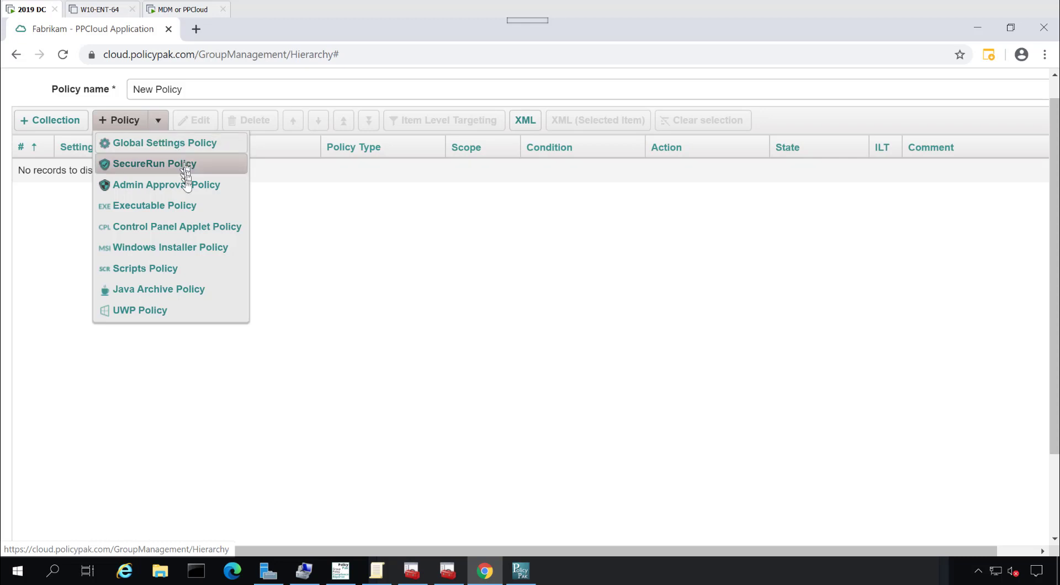
click(187, 208)
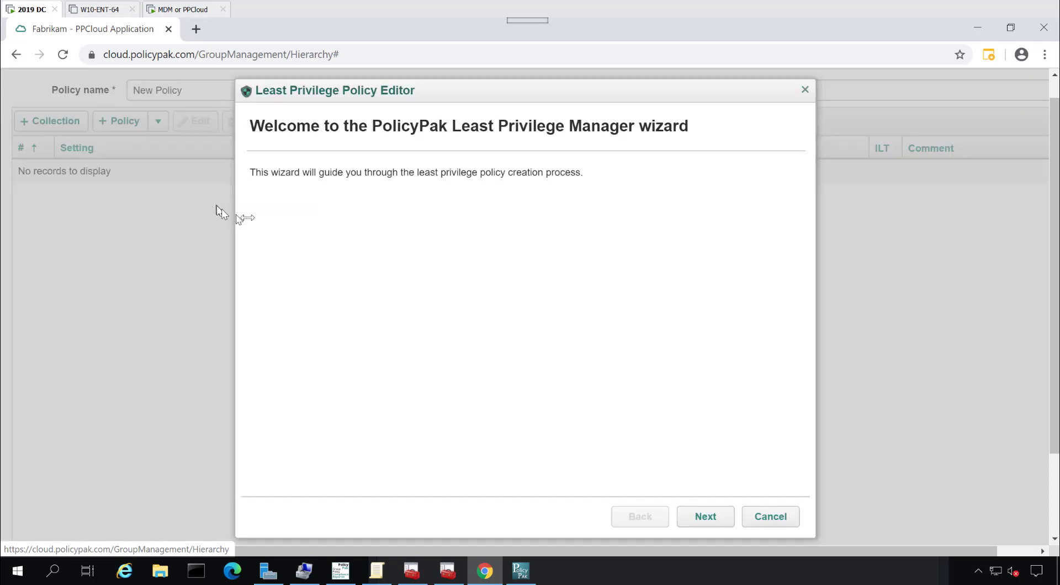
click(706, 517)
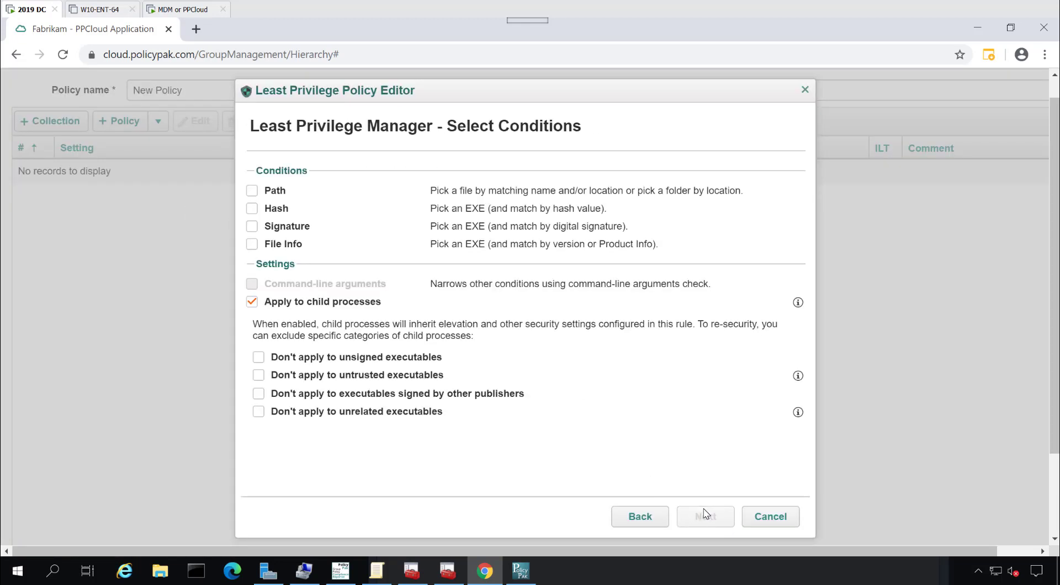
click(278, 228)
click(277, 248)
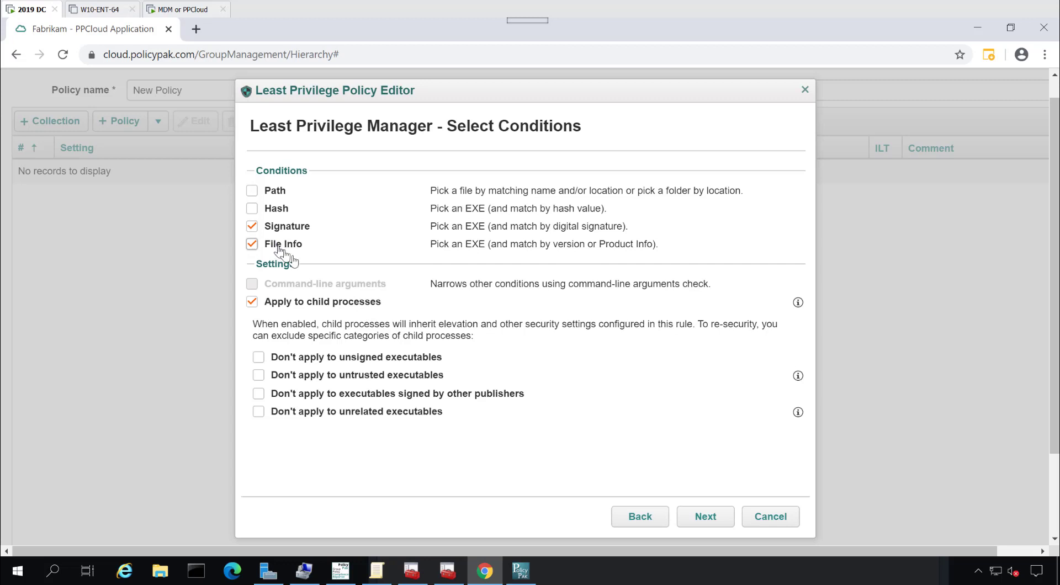
click(708, 523)
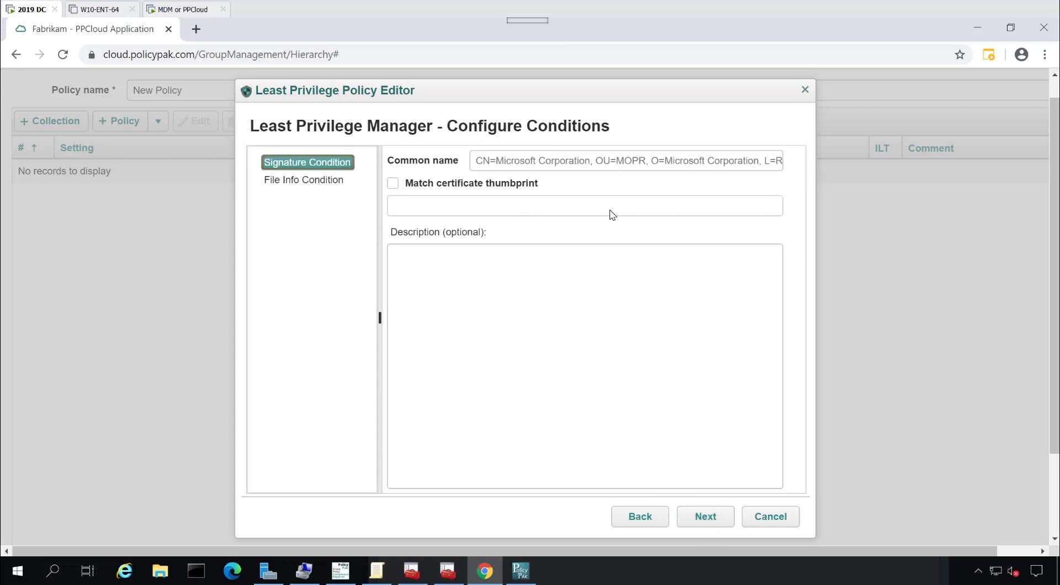
click(294, 182)
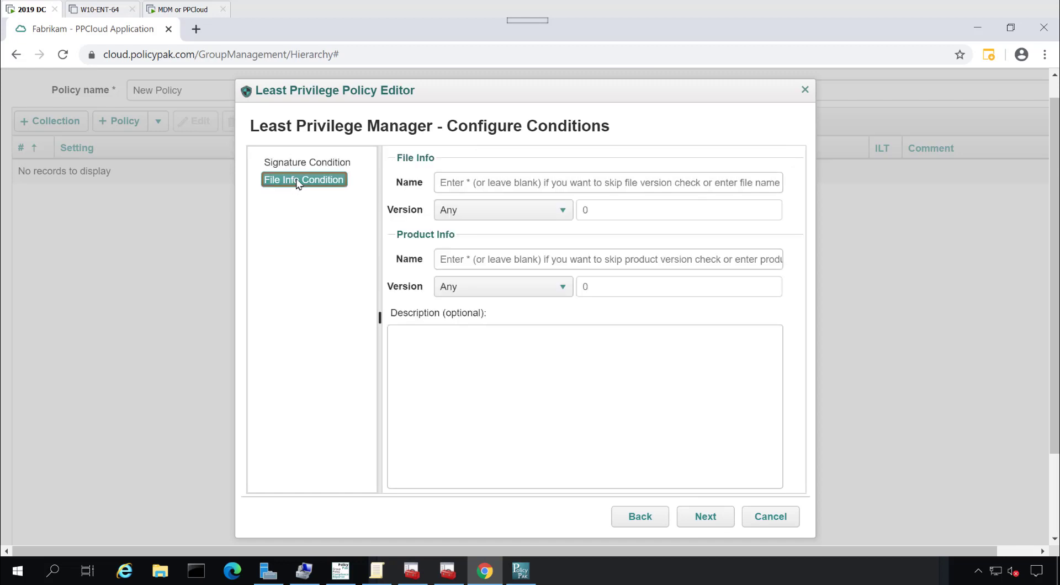
click(298, 169)
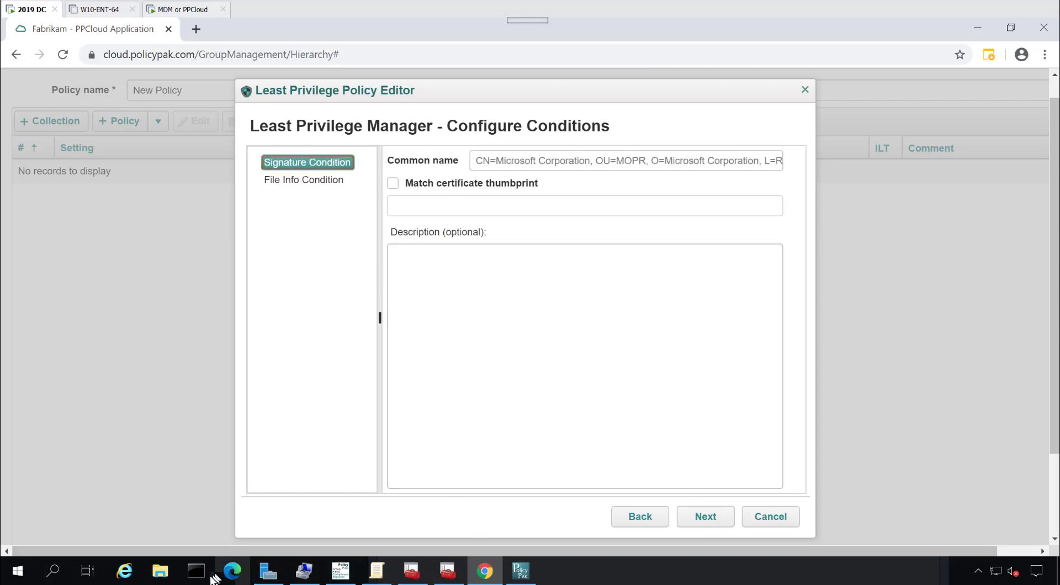
click(452, 576)
drag(118, 316, 127, 327)
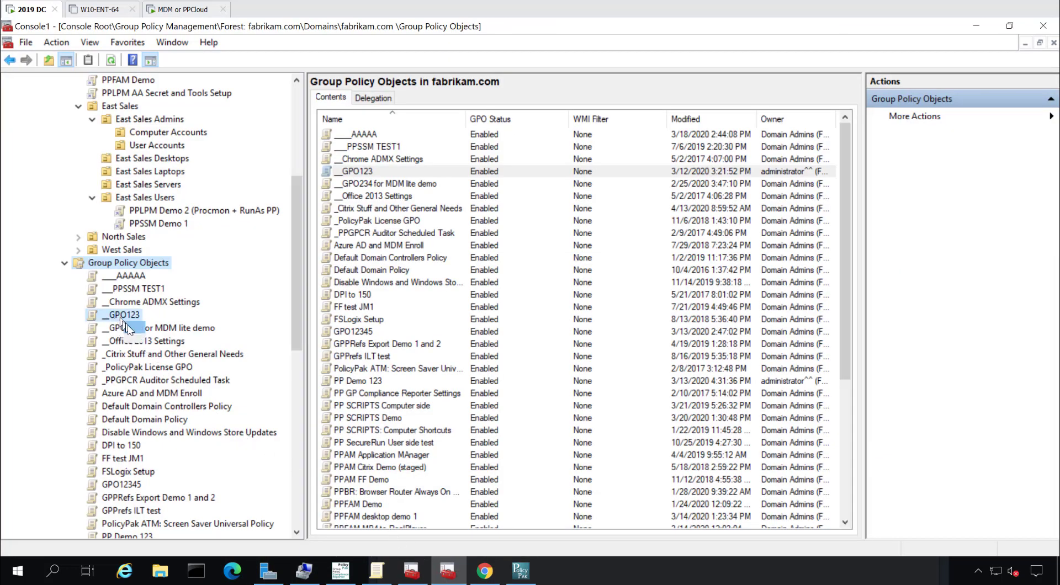
right_click(127, 325)
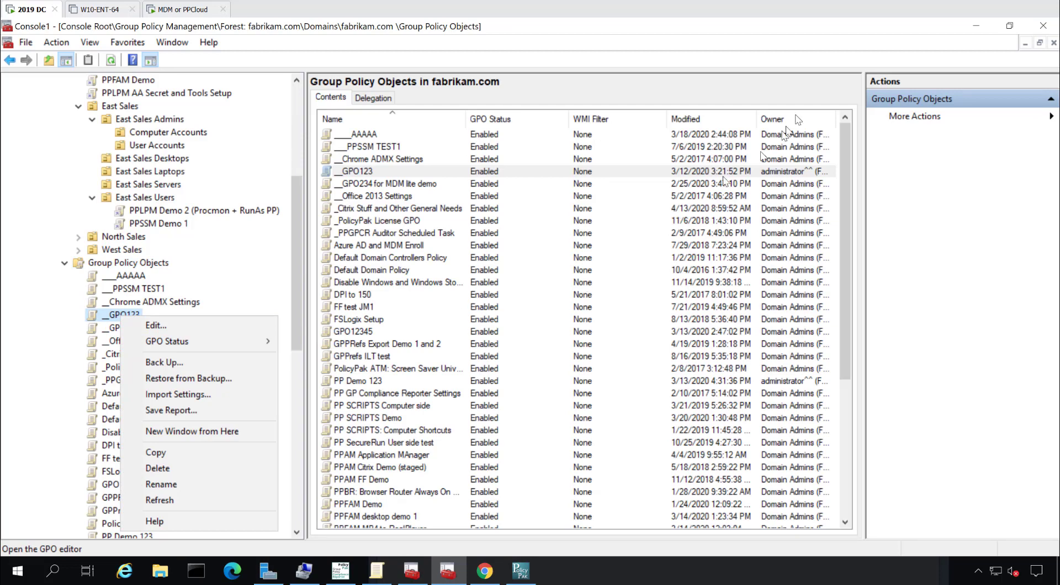
click(940, 57)
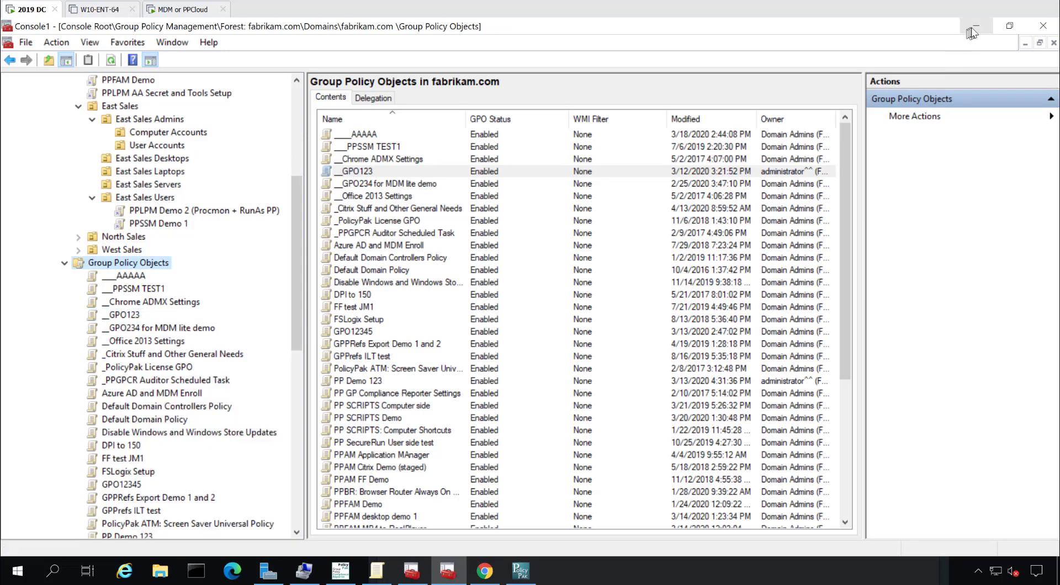
click(972, 33)
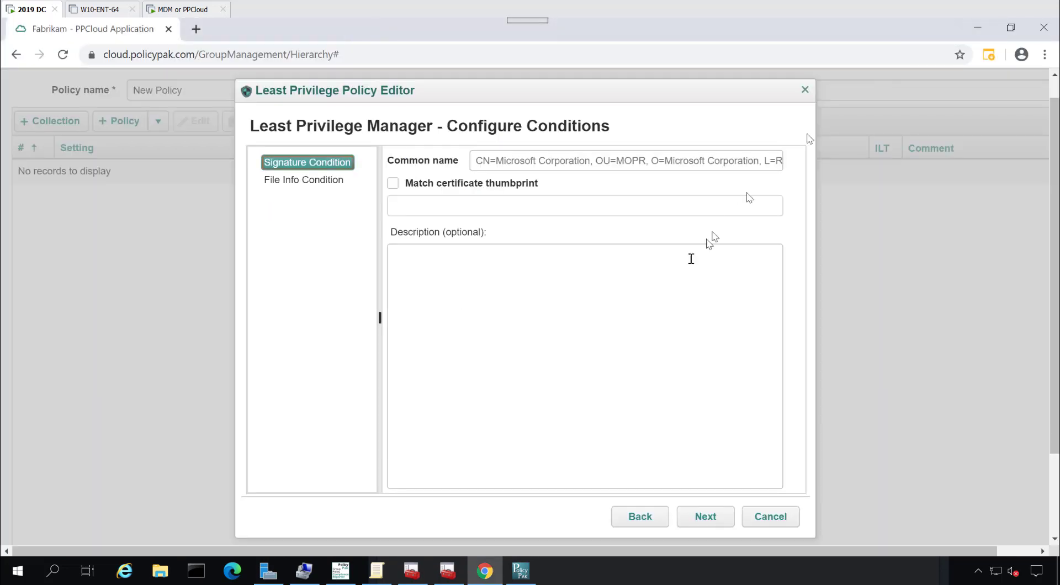
Close the running PolicyPak File Information Viewer and relaunch it from the PolicyPak Extras folder on DVD Drive (D:)
right_click(522, 578)
click(525, 542)
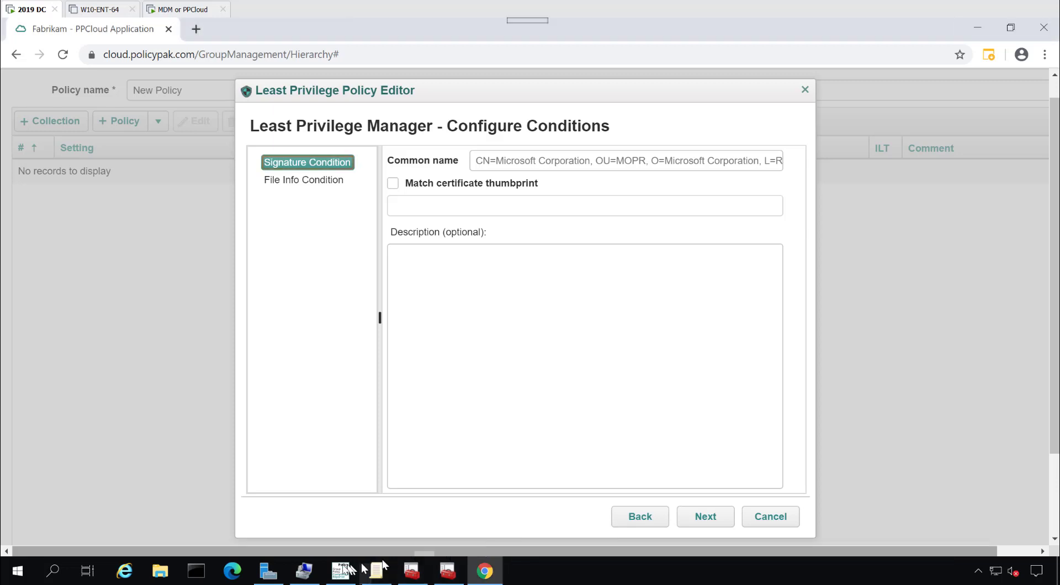
click(160, 575)
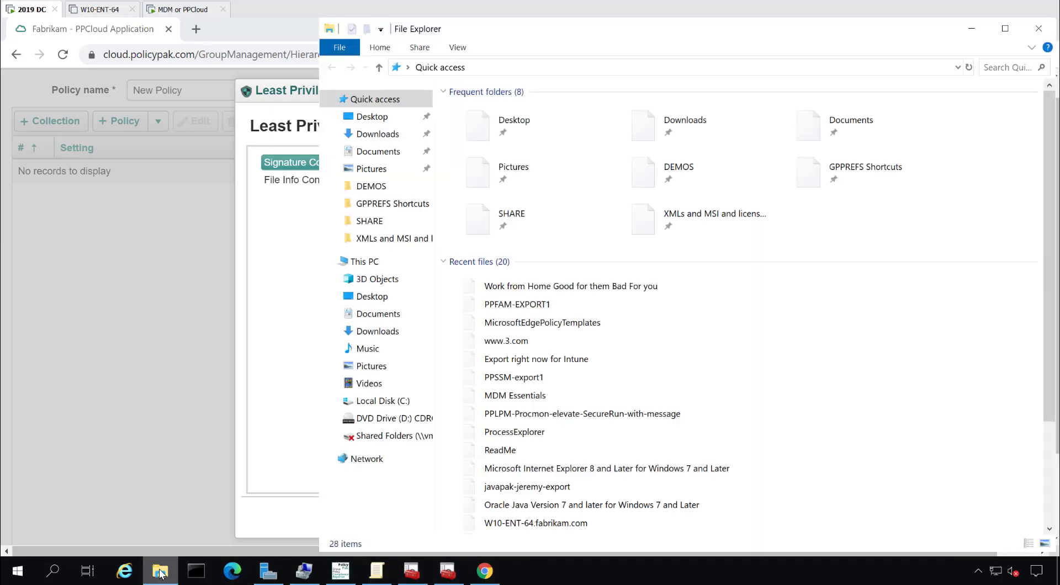
click(409, 420)
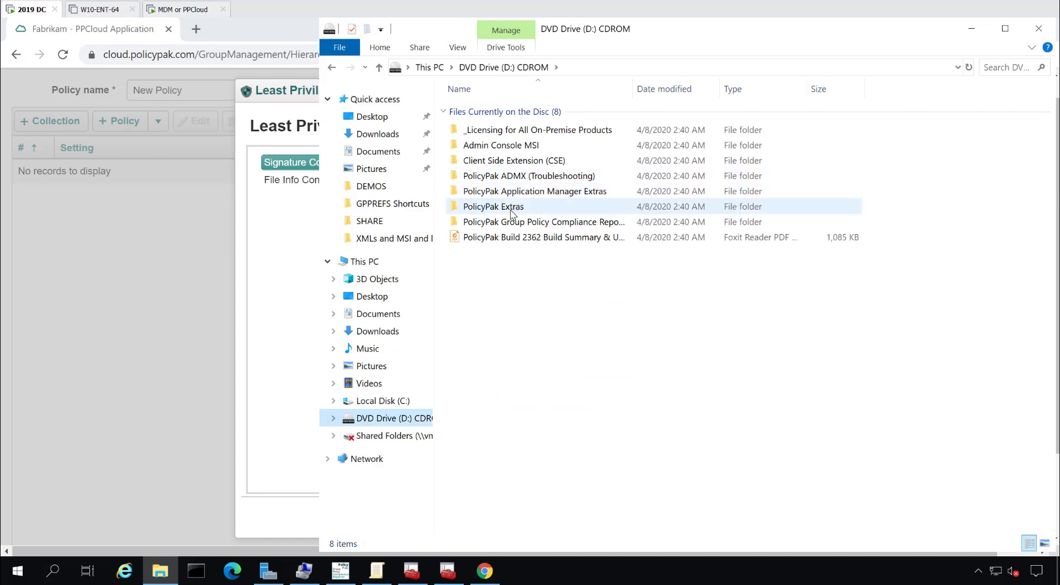
double_click(513, 208)
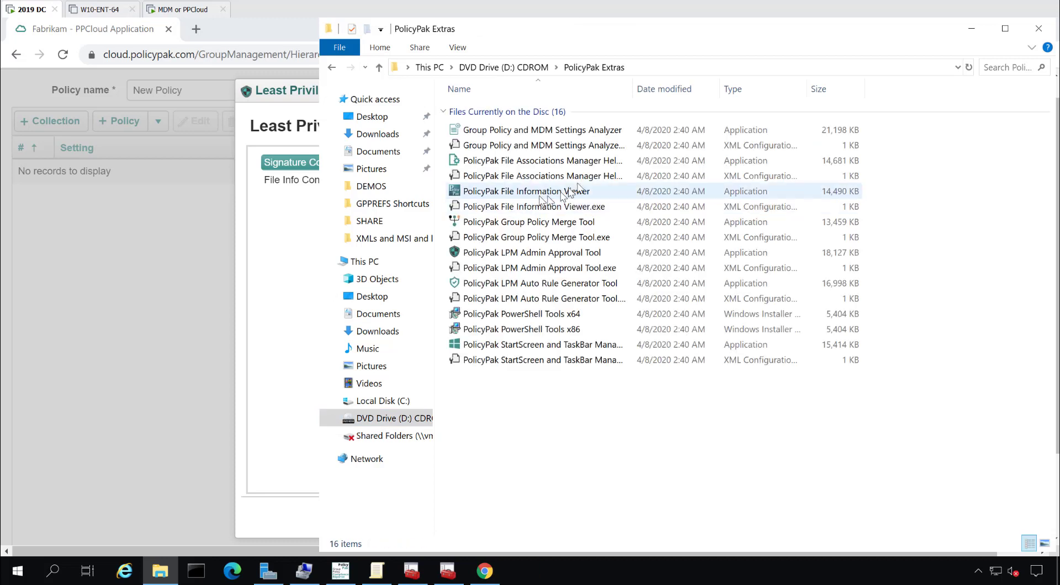
drag(633, 88, 730, 92)
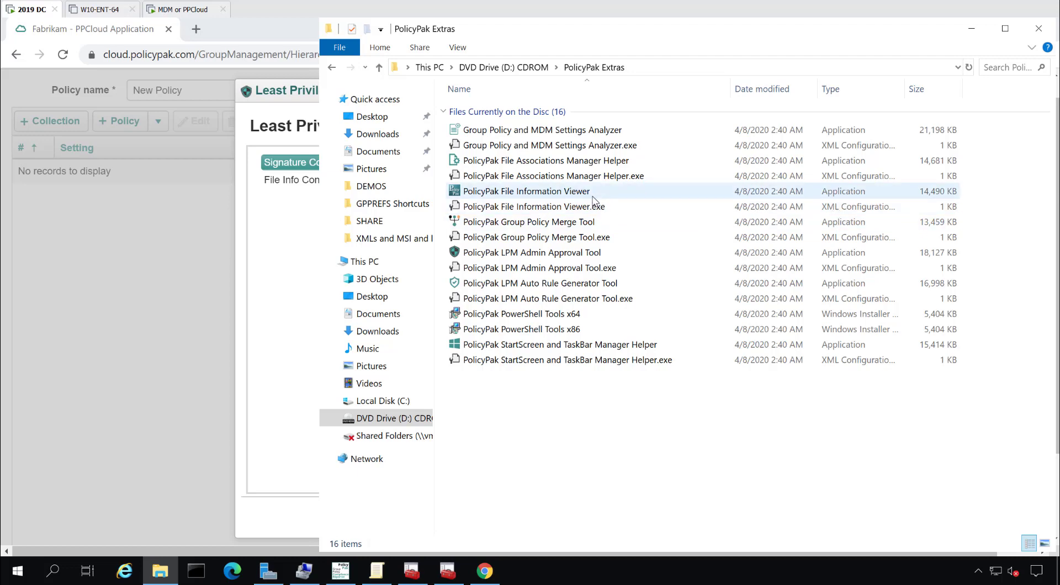
click(590, 195)
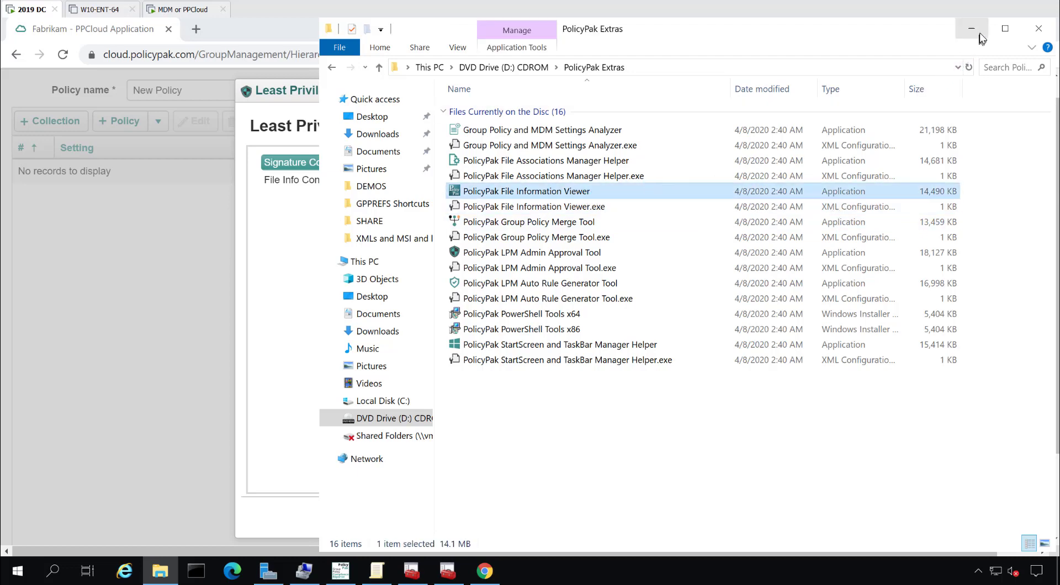
click(972, 28)
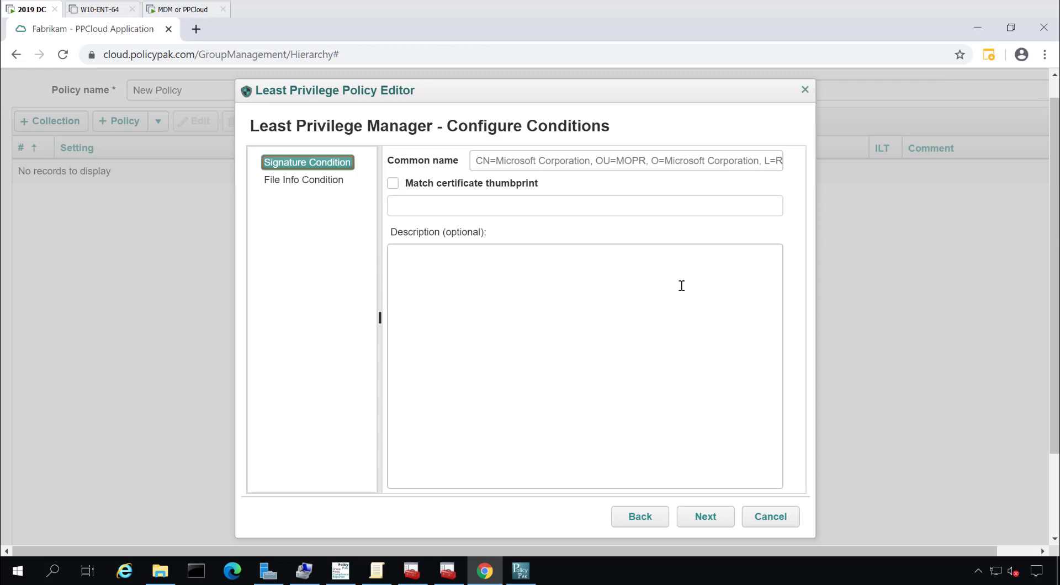
click(529, 570)
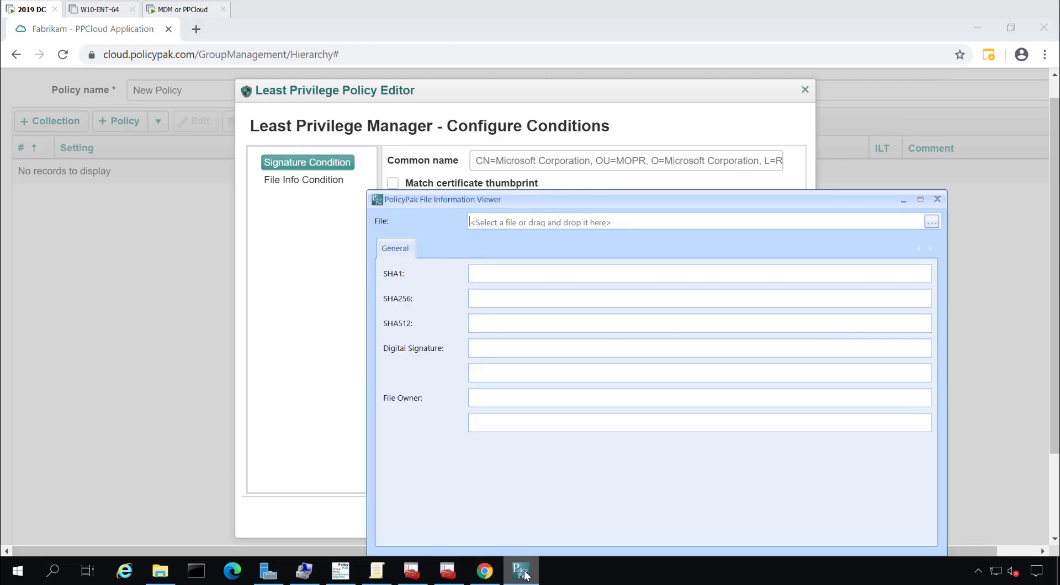
drag(595, 202, 543, 132)
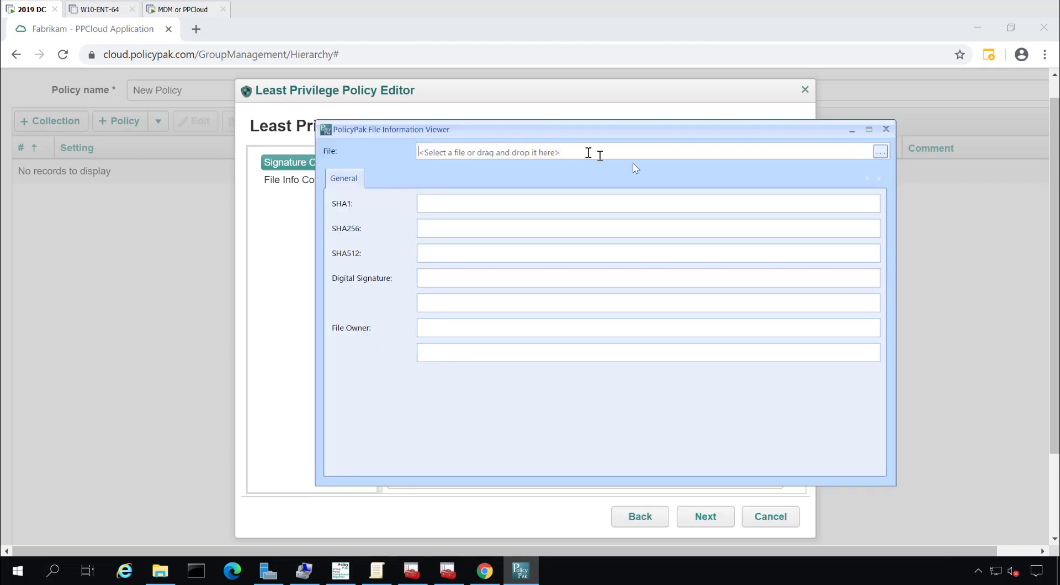
Load RingCentralMeetings from C:\SHARE into the File Information Viewer and copy its digital signature common name
click(880, 153)
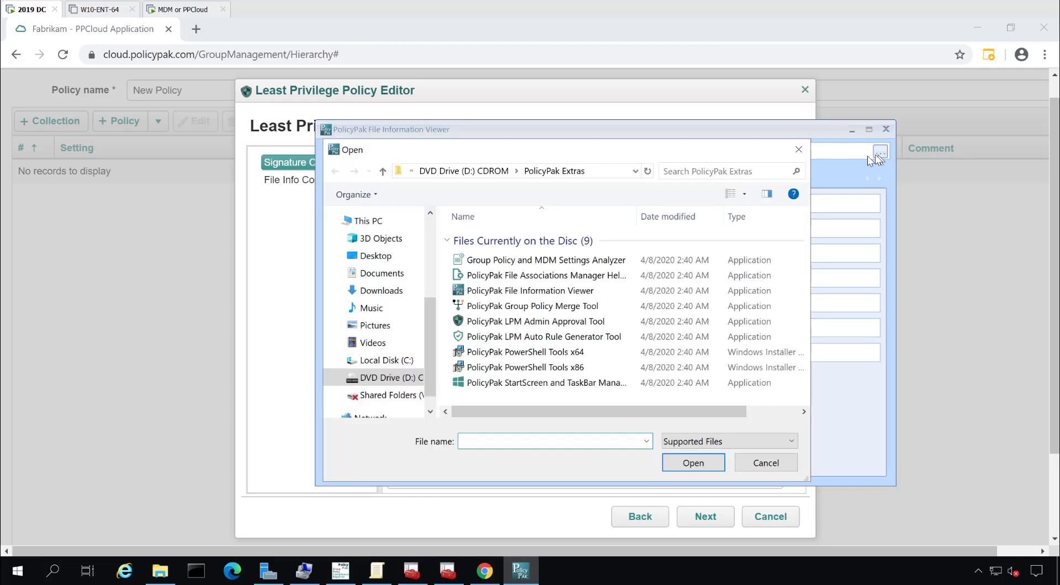
text(c:\shjar)
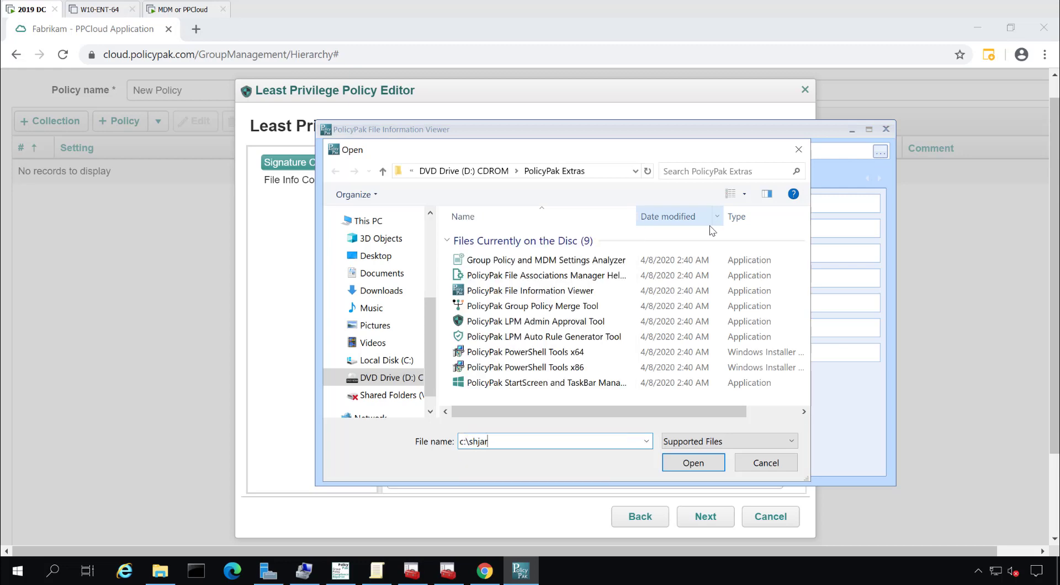
key(BackSpace)
text(are)
key(Return)
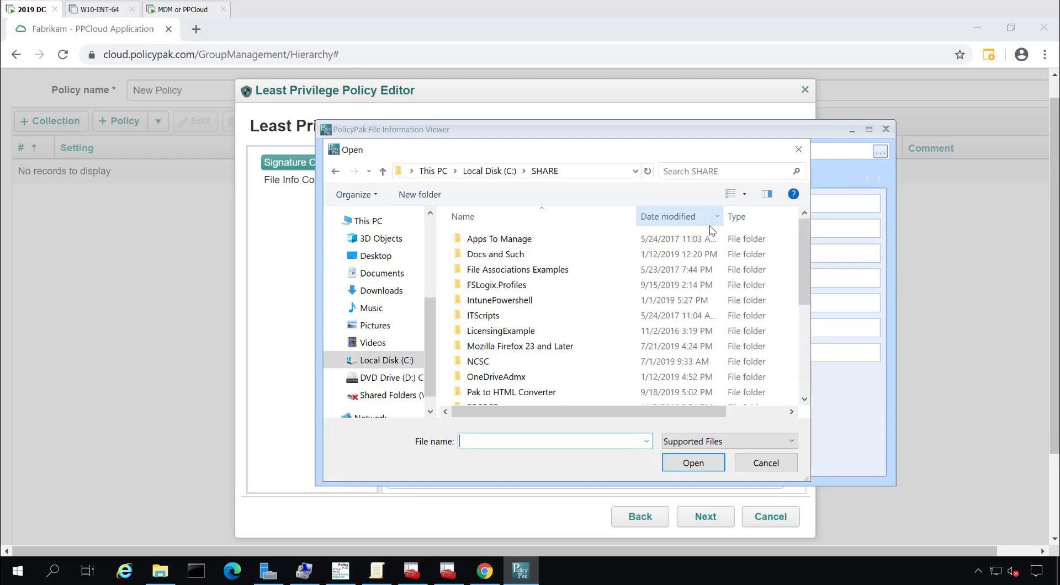
scroll(620, 310, down, 2)
scroll(619, 312, down, 2)
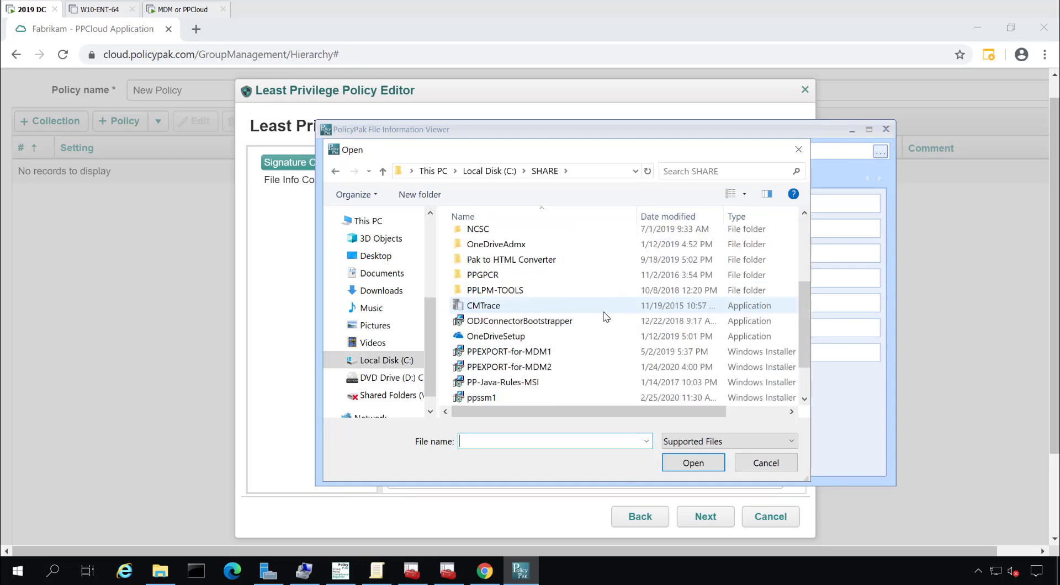
scroll(606, 314, up, 2)
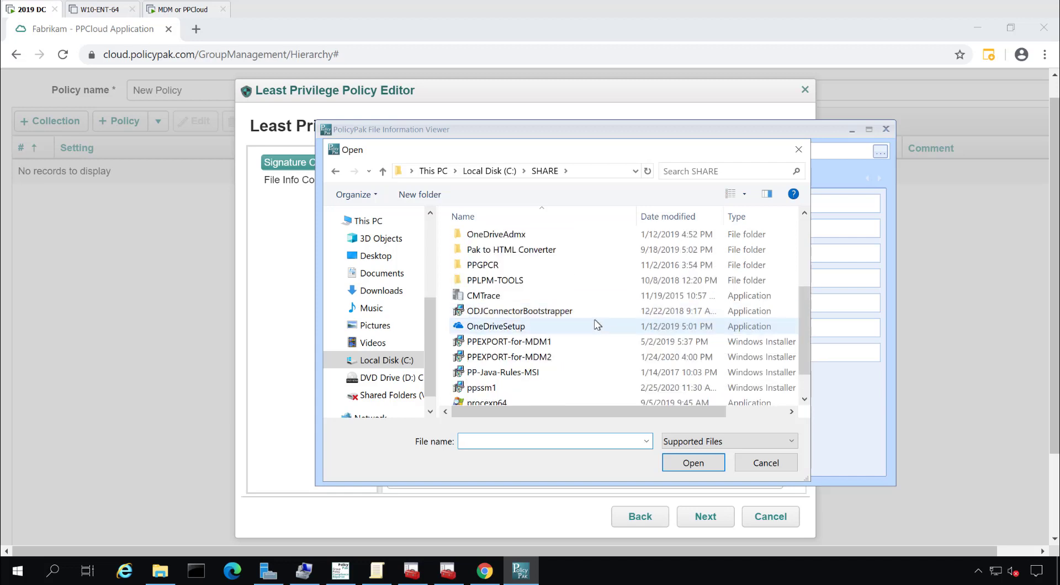
scroll(581, 315, down, 2)
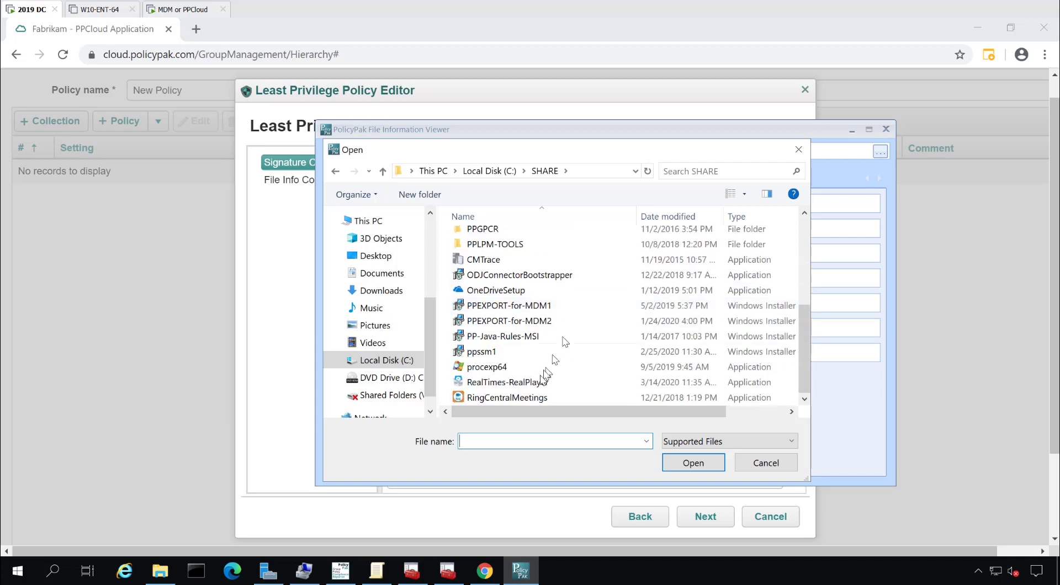
mouse_move(522, 404)
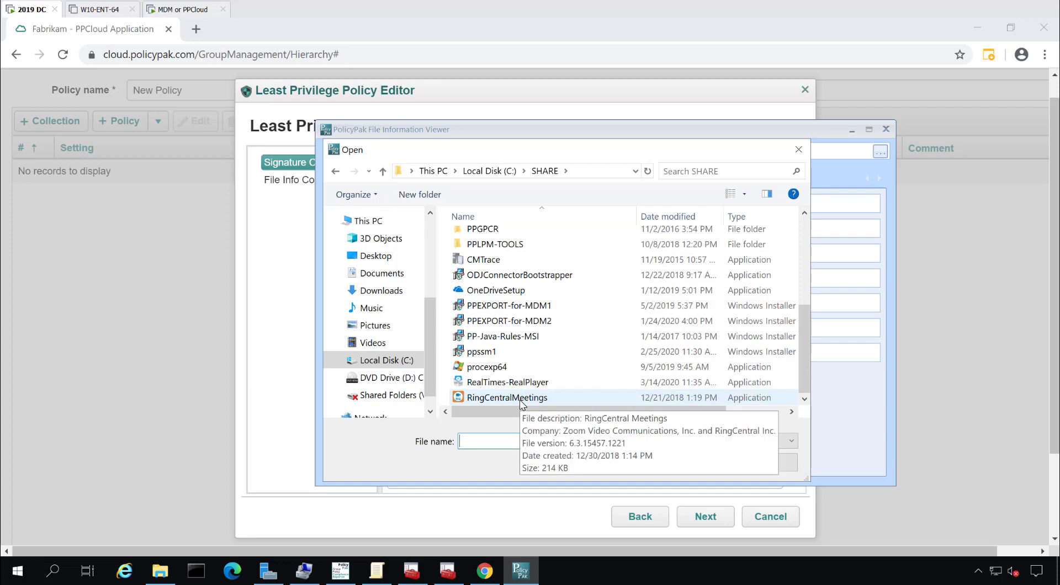
double_click(521, 399)
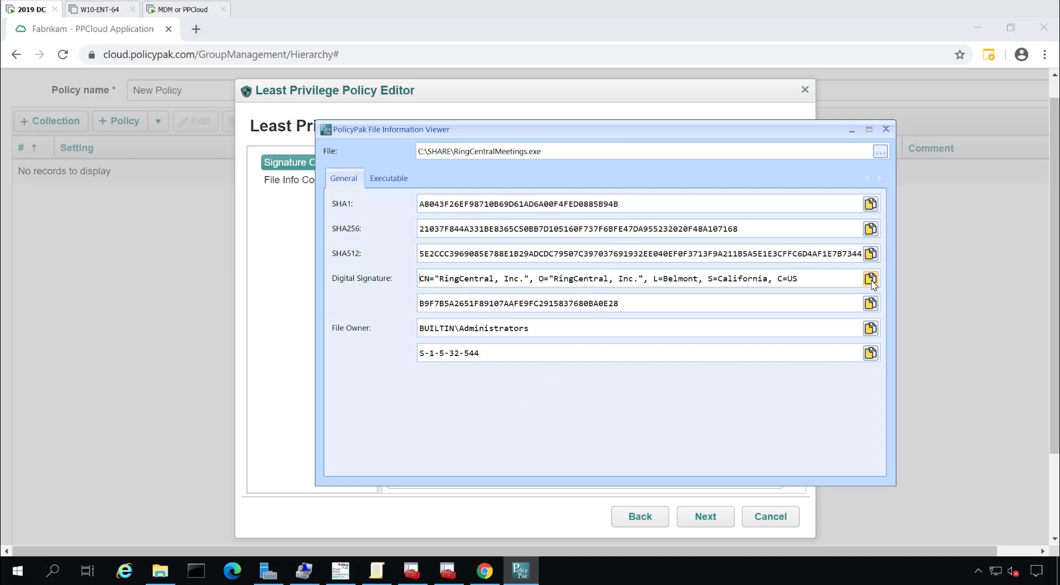
click(871, 279)
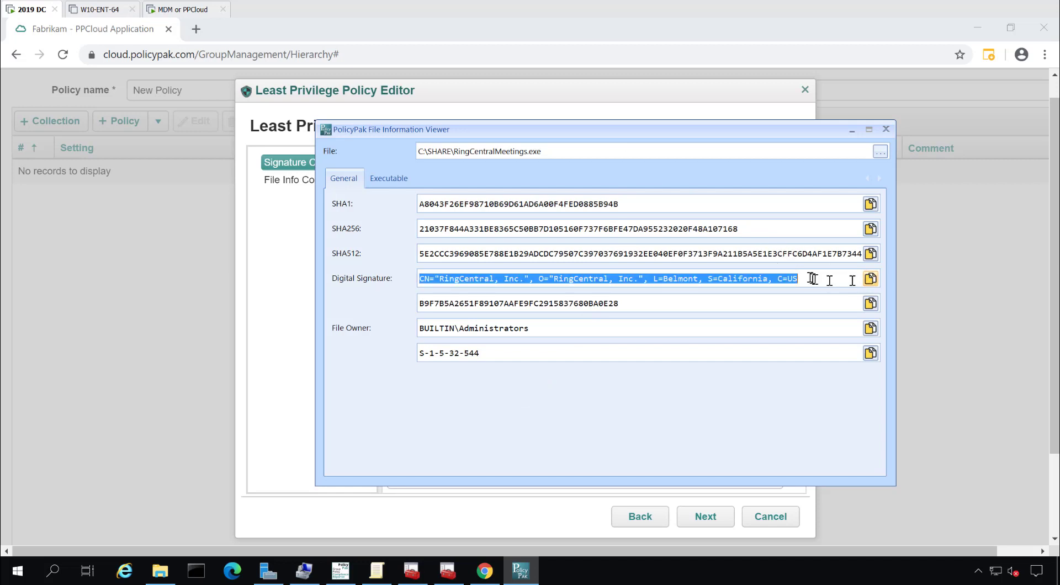
Paste the copied RingCentral digital signature as the Signature Condition's common name
click(265, 243)
click(570, 156)
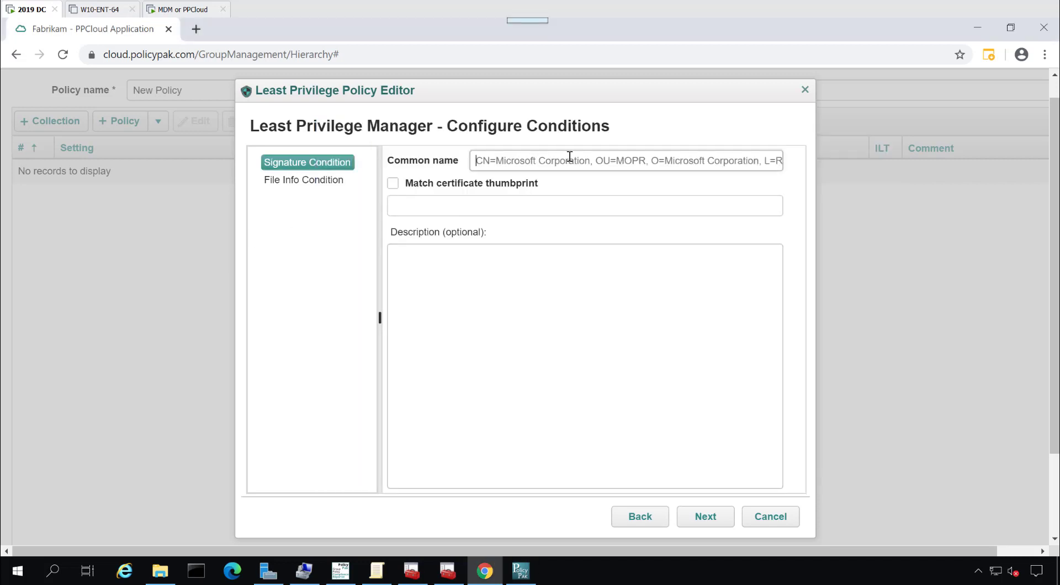
key(ctrl+v)
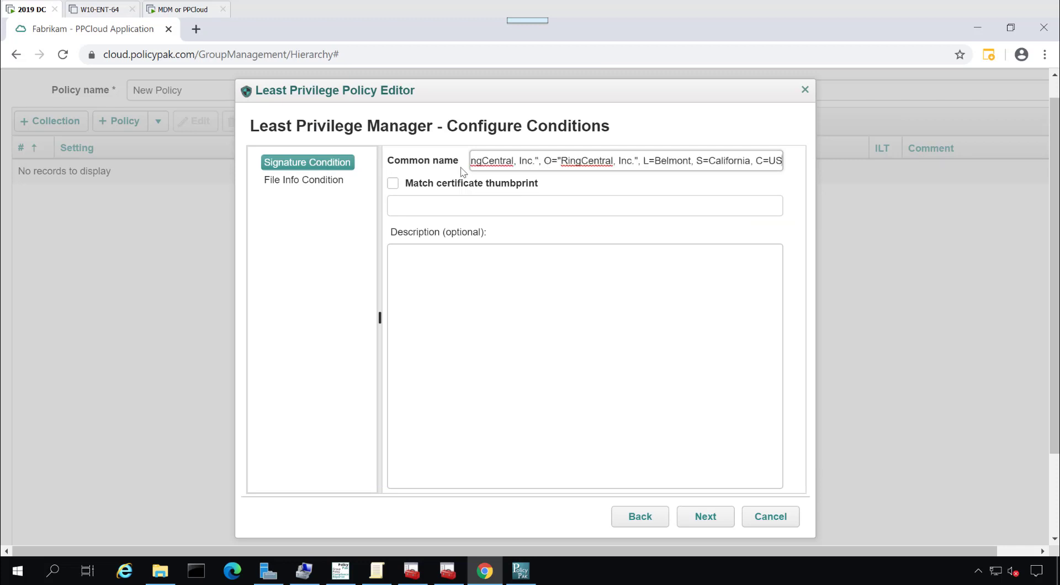
Copy the file name RingCentral Meetings from the File Information Viewer into the File Info Condition's file name
click(313, 181)
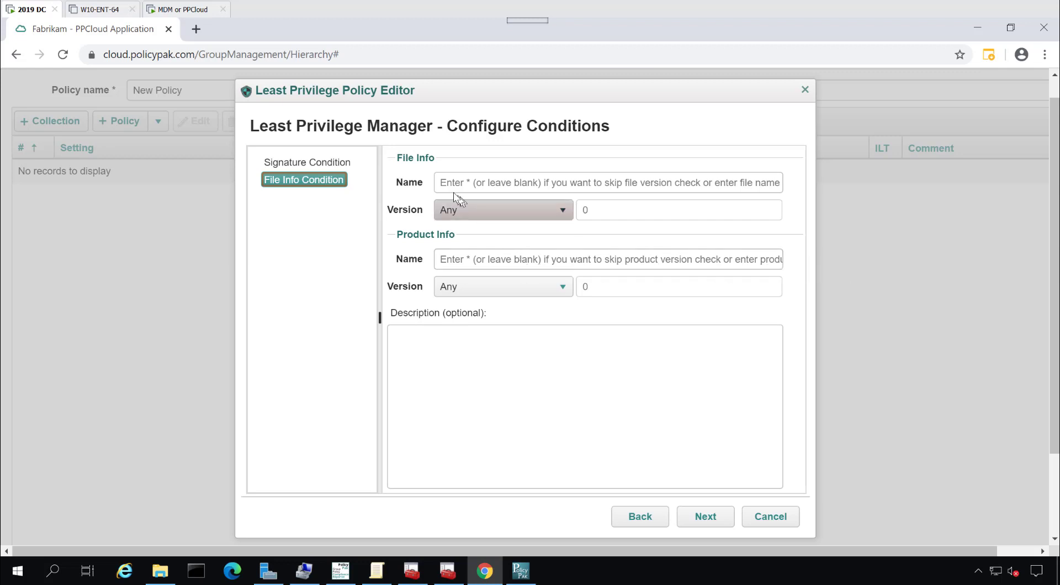
key(alt+Tab)
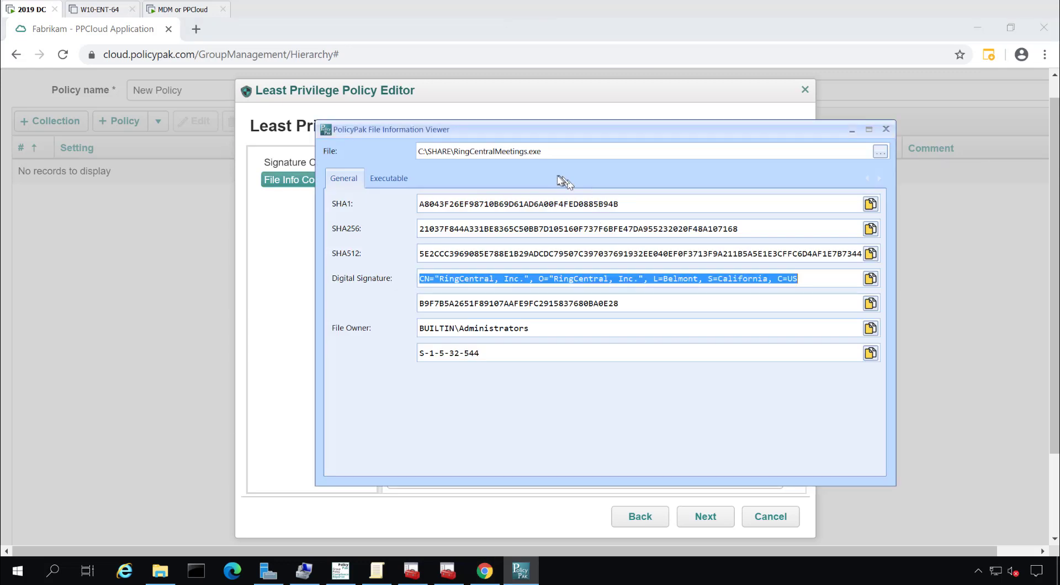
drag(538, 135, 734, 193)
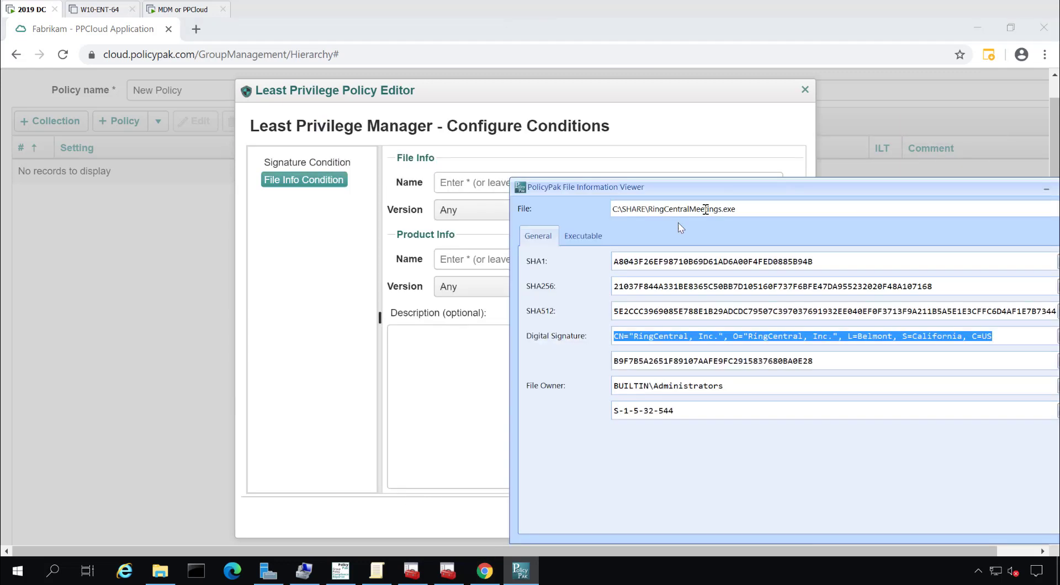
click(587, 237)
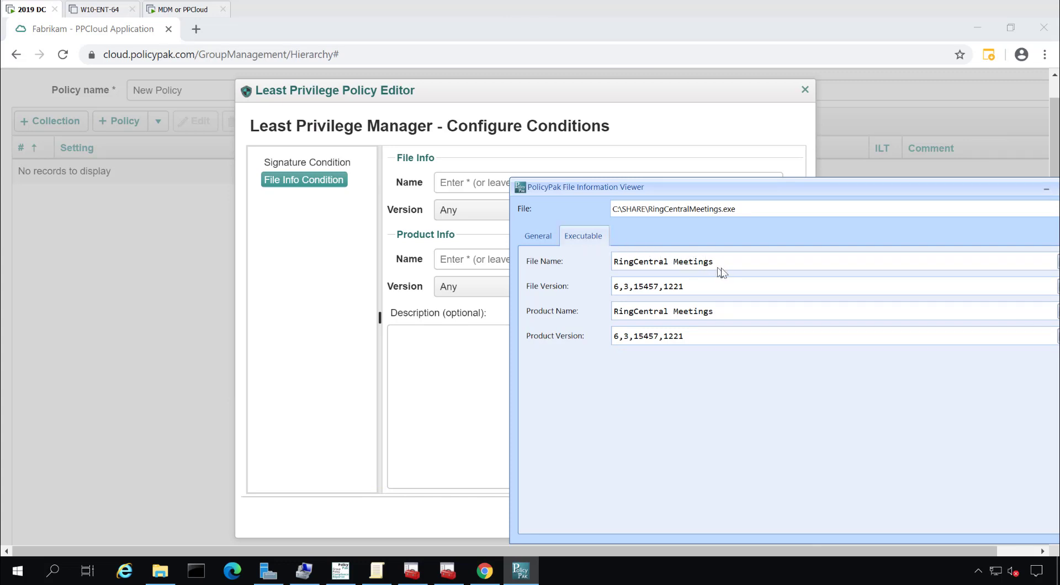
drag(728, 266, 596, 264)
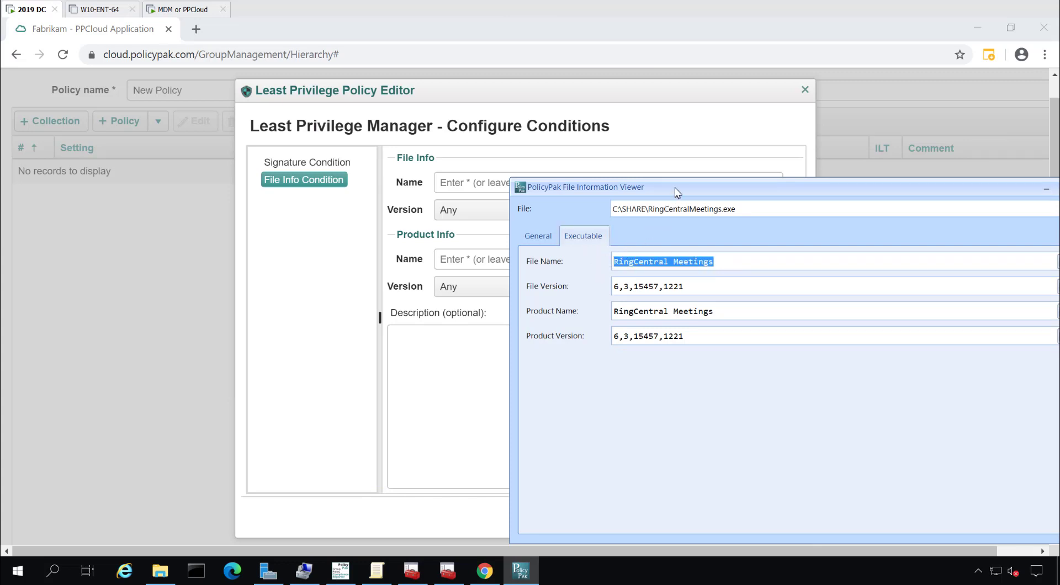
drag(675, 187, 481, 254)
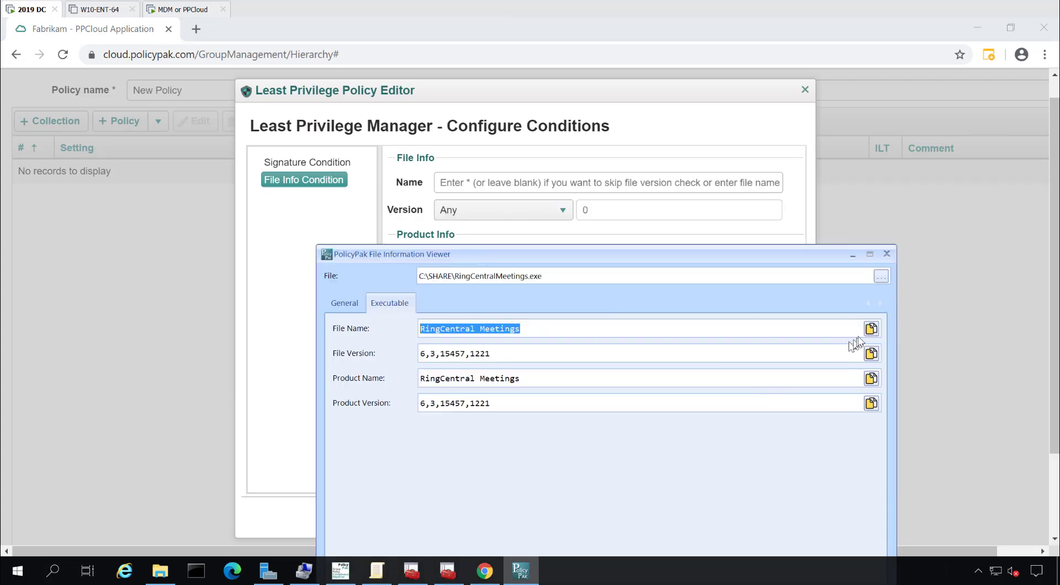
click(574, 184)
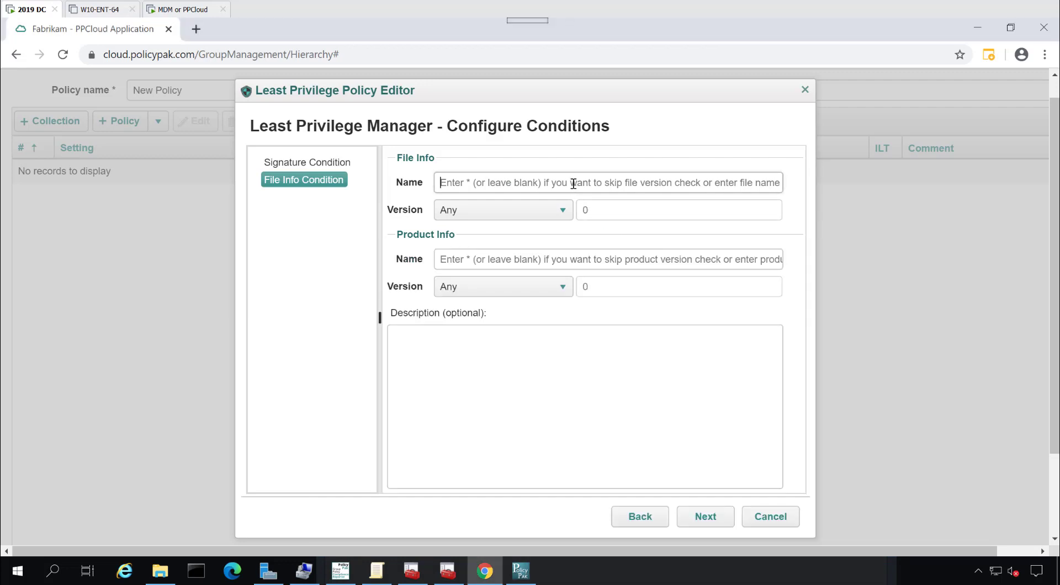
key(ctrl+v)
Set the file version condition to Higher or Equals with the version 6,3,15457,1221 copied from the File Information Viewer
key(alt+Tab)
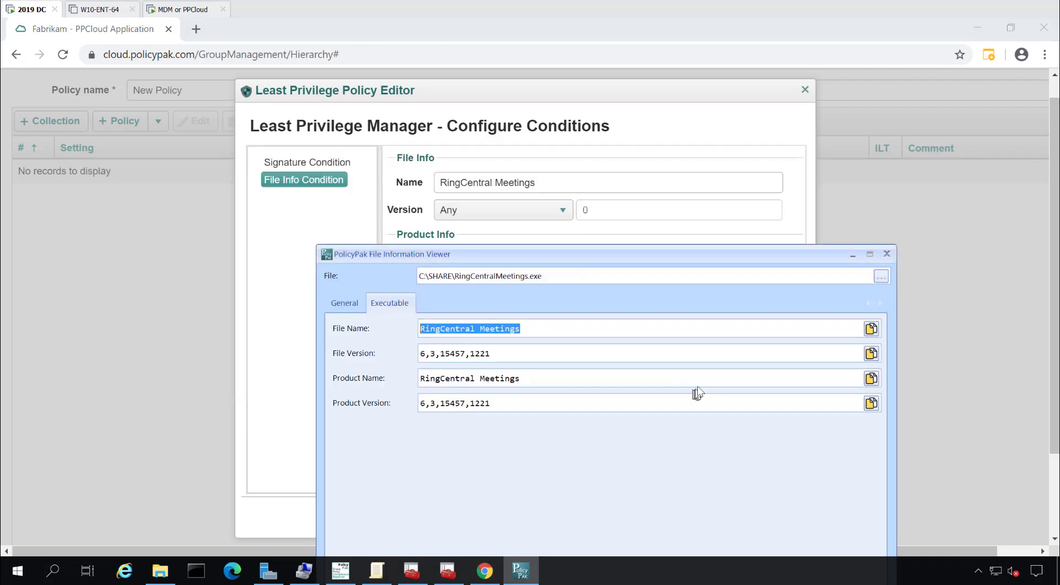
click(871, 354)
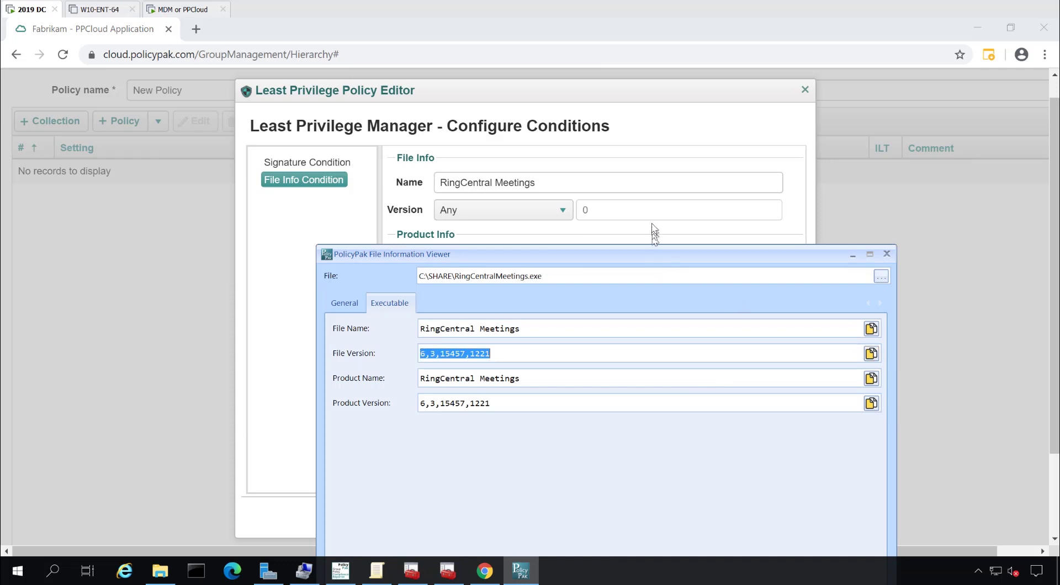
click(650, 211)
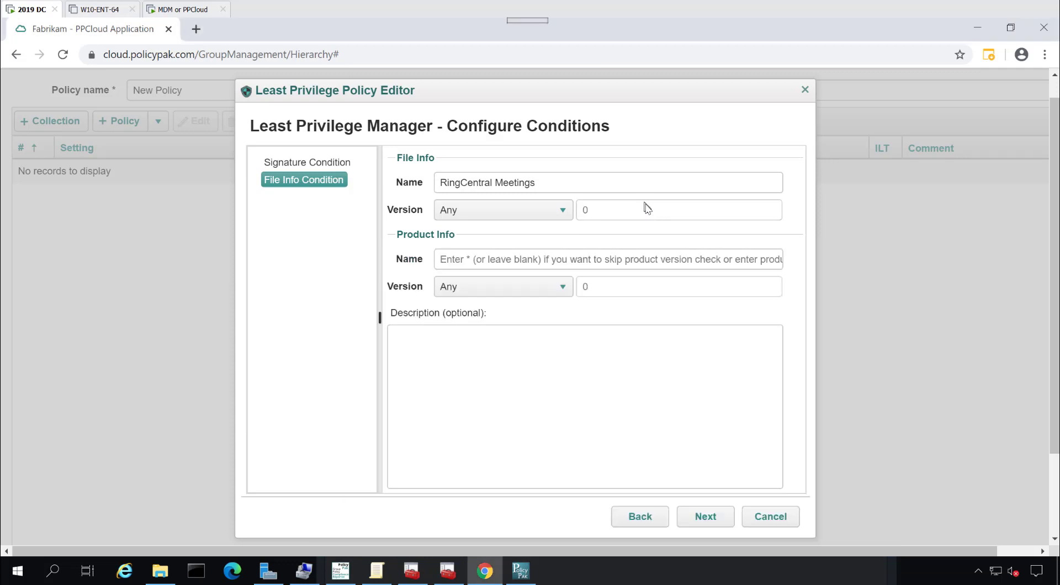
click(559, 210)
click(519, 269)
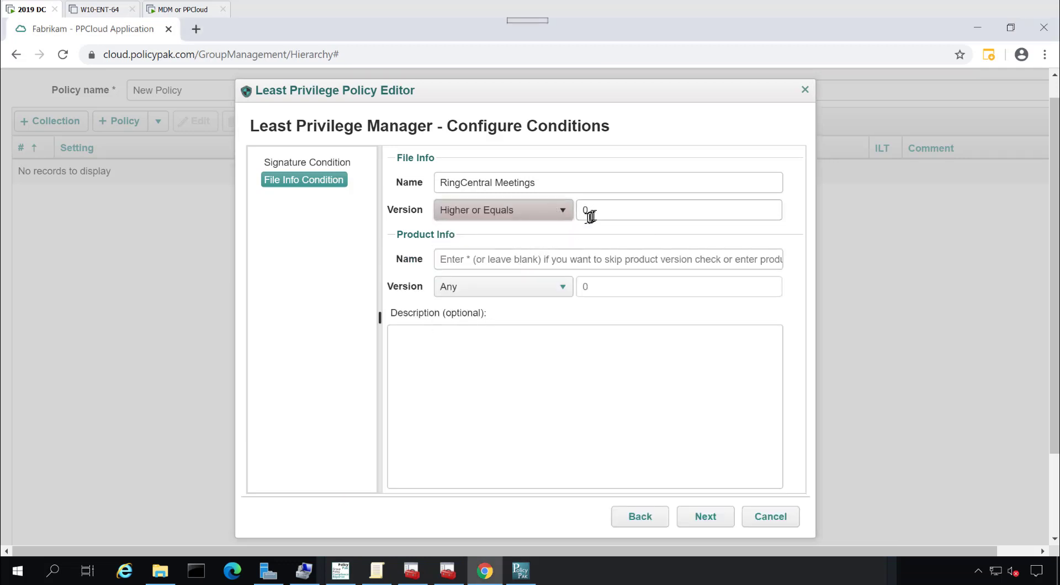
click(588, 210)
key(ctrl+v)
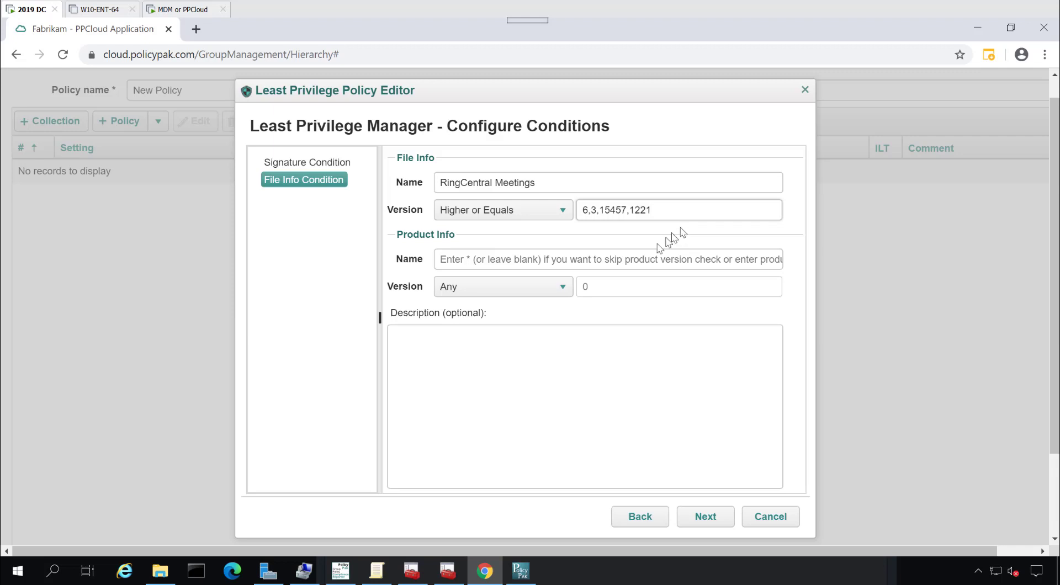
key(Tab)
Copy the product name RingCentral Meetings from the File Information Viewer into the Product Info name
key(alt+Tab)
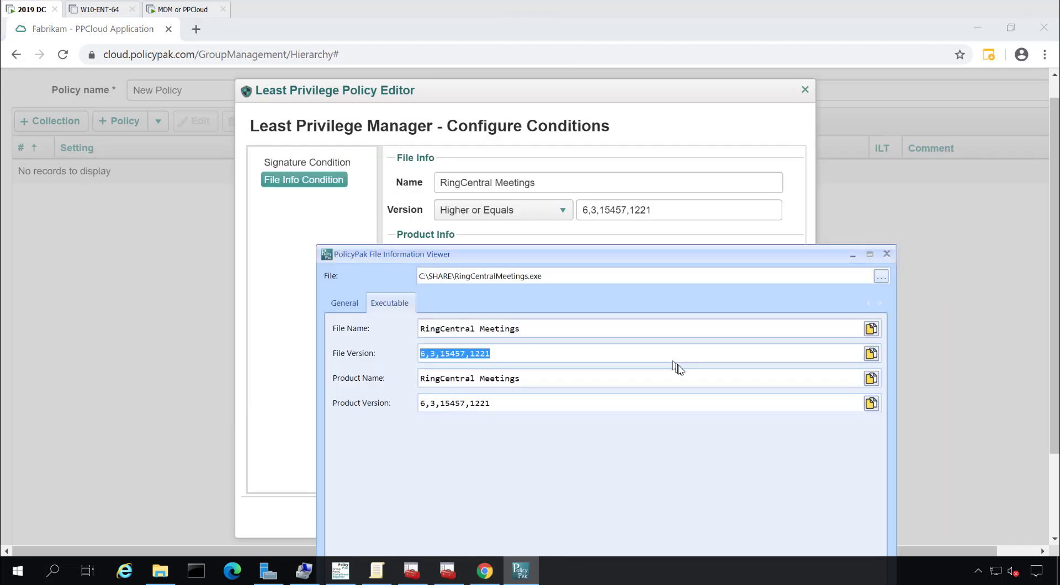
click(871, 379)
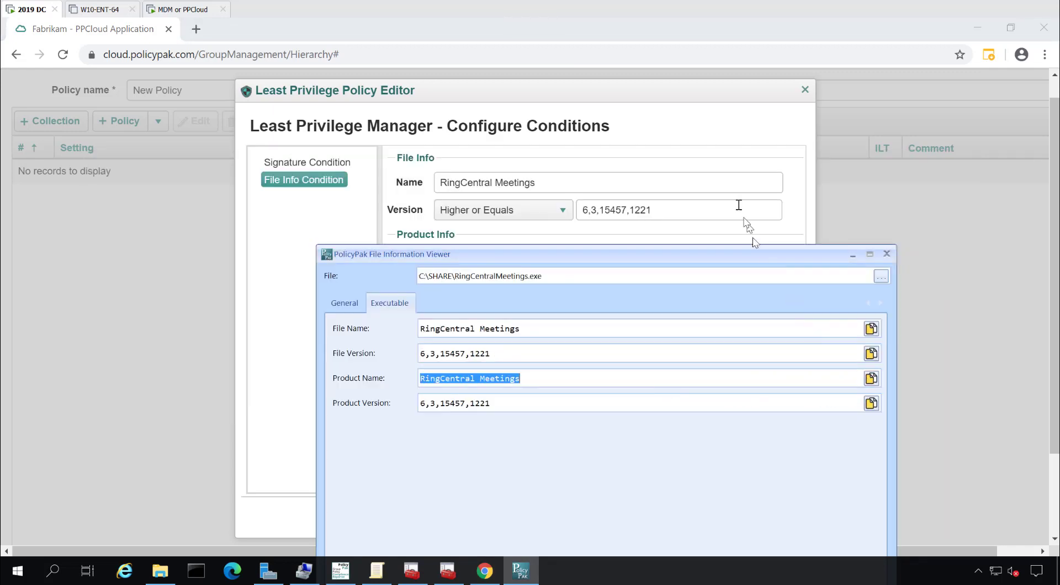
key(alt+Tab)
click(546, 259)
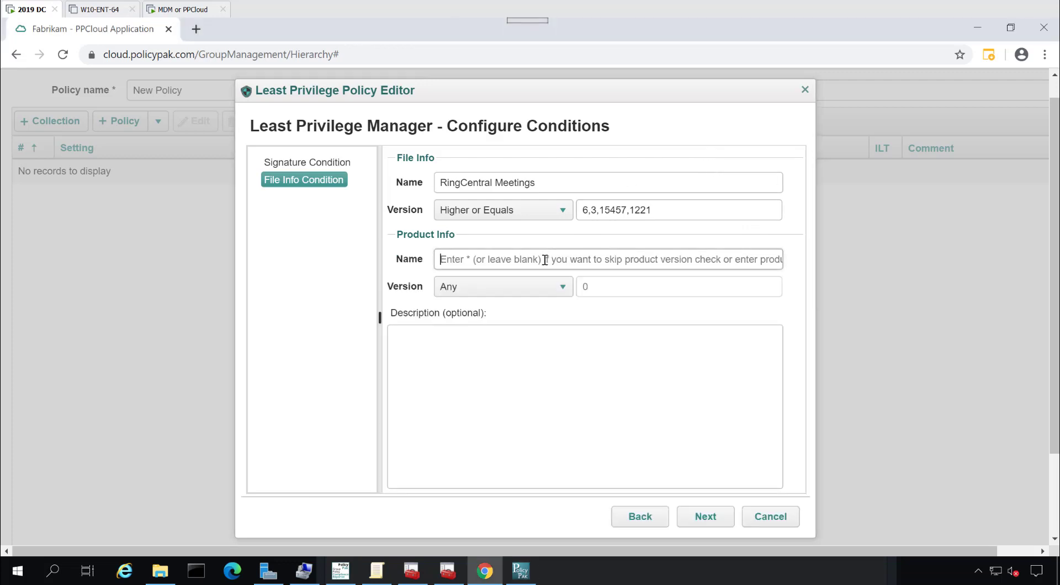
key(ctrl+v)
Set the product version condition to Higher or Equals with the copied version 6,3,15457,1221, and submit the conditions
click(530, 295)
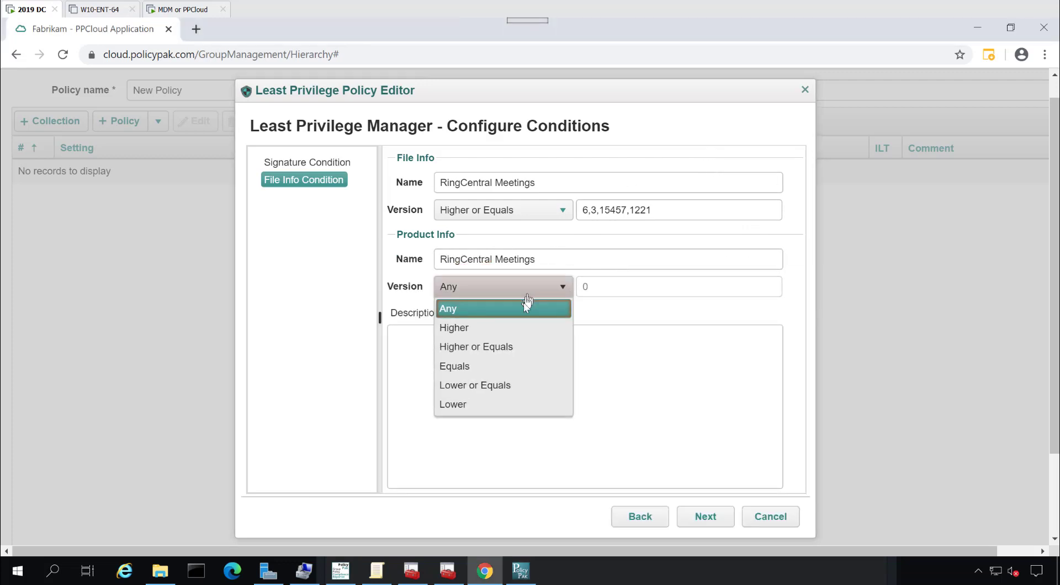
click(514, 342)
key(alt+Tab)
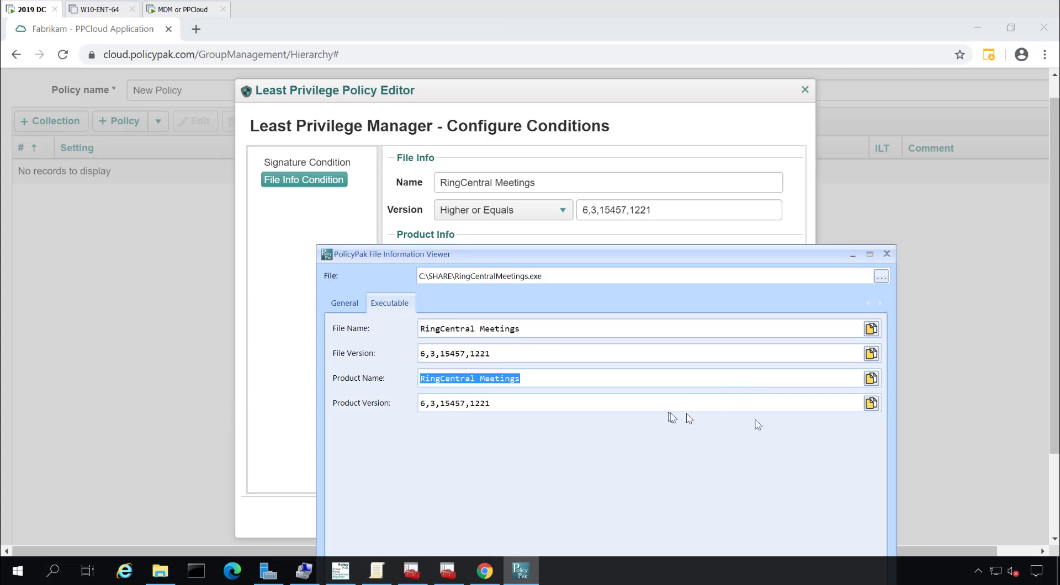
click(871, 404)
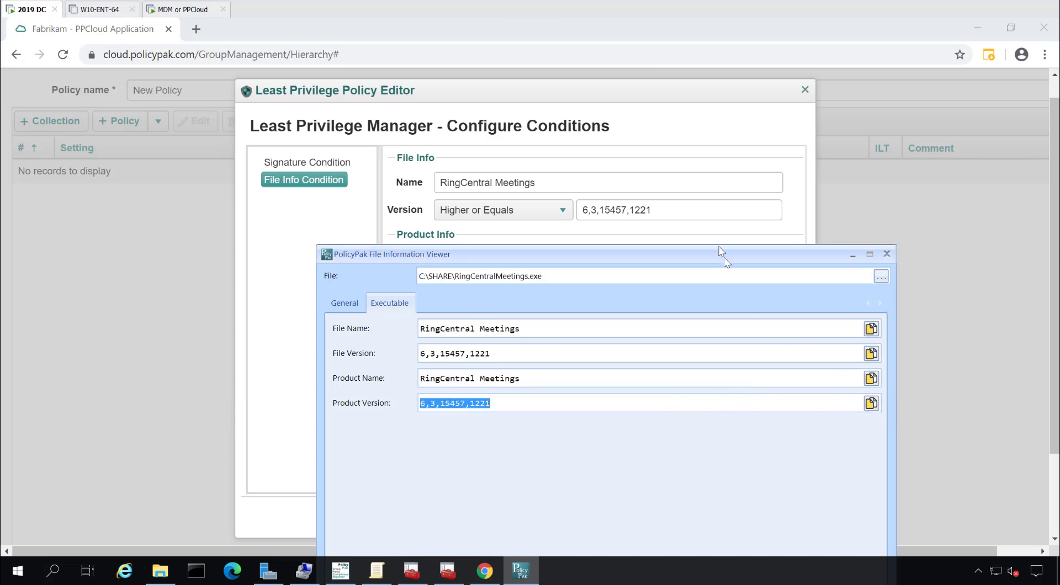
click(670, 118)
click(620, 289)
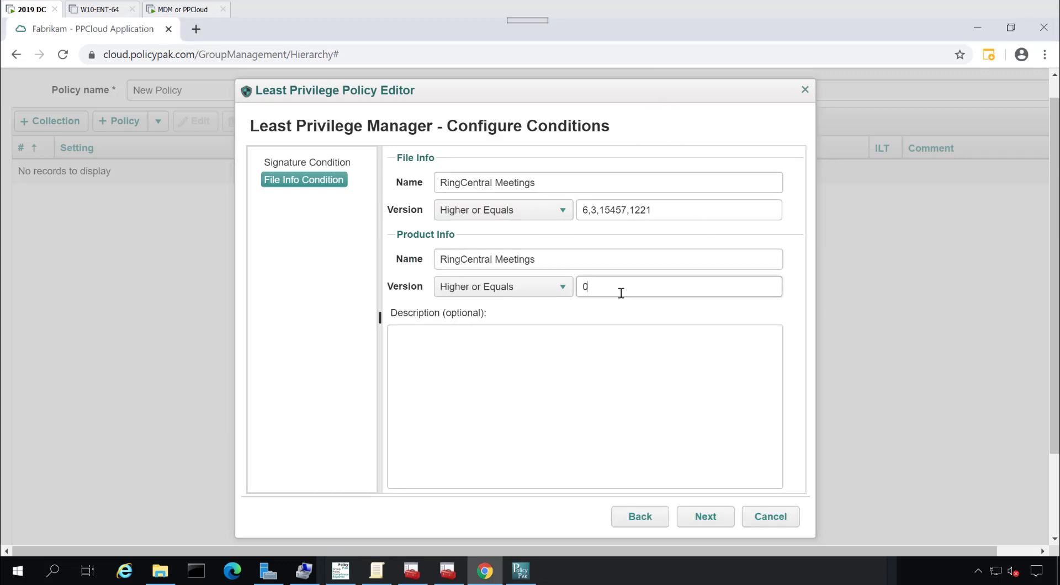
key(BackSpace)
key(ctrl+v)
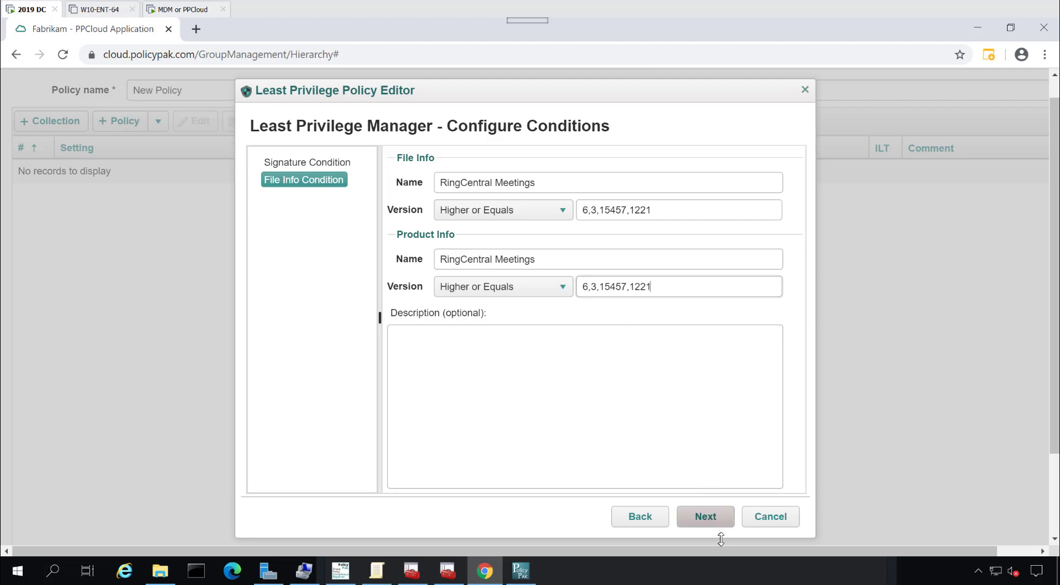
click(705, 516)
Replace the commas in the File Info version with periods, making it 6.3.15457.1221
key(alt+Tab)
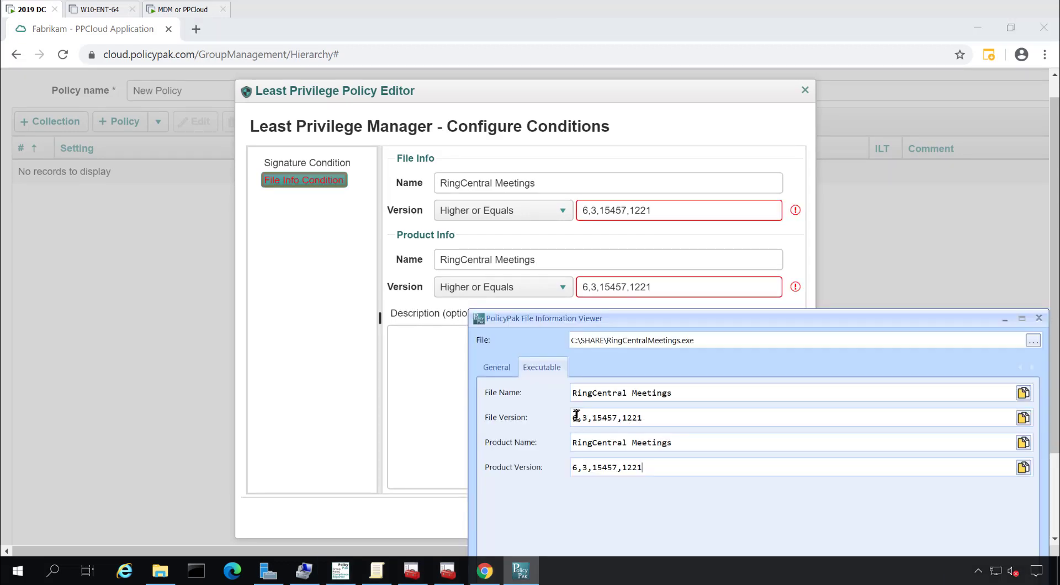
click(591, 214)
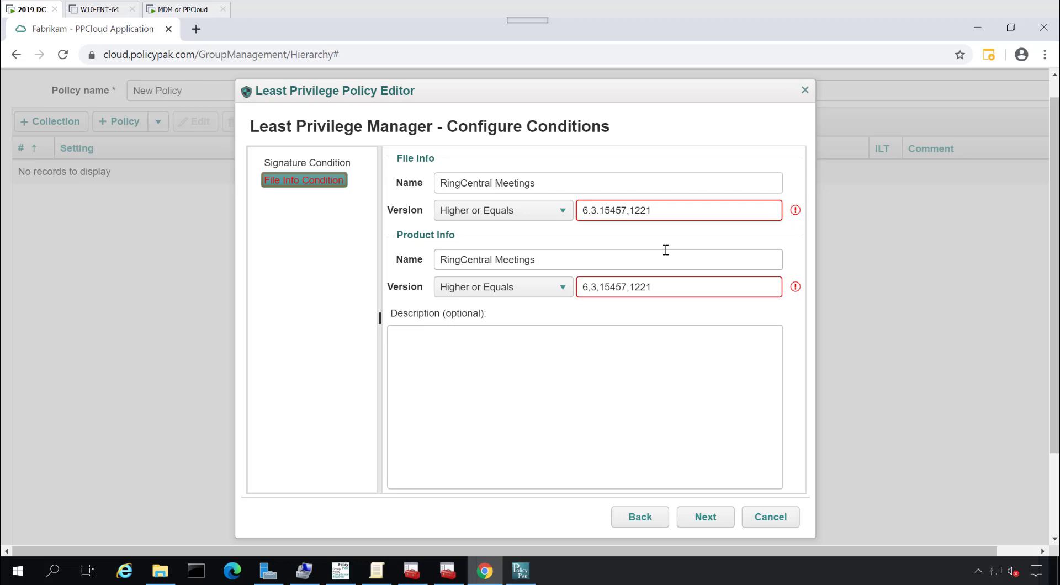
key(BackSpace)
text(.)
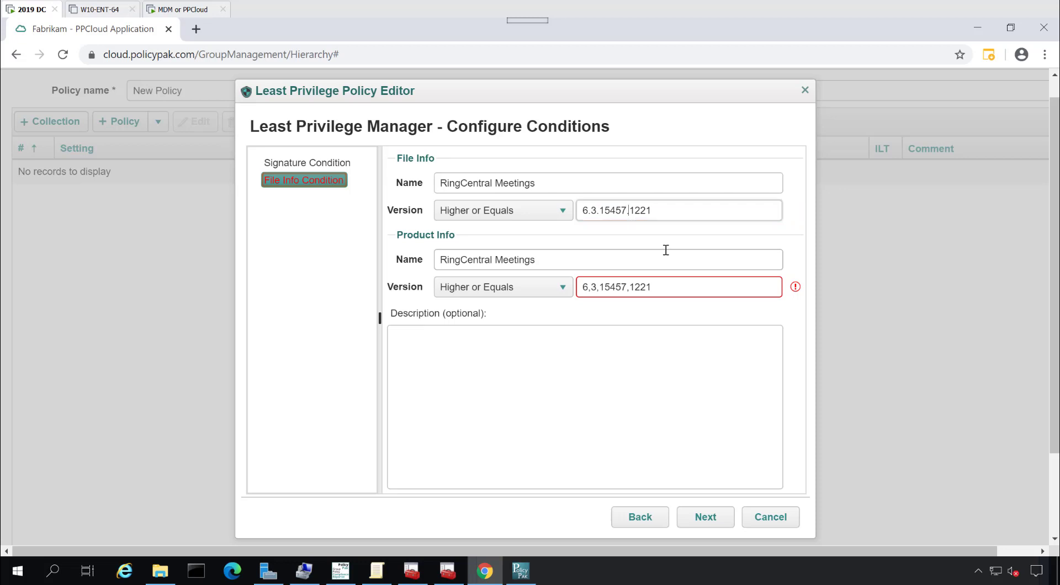
Replace the commas in the Product Info version with periods, making it 6.3.15457.1221
click(586, 290)
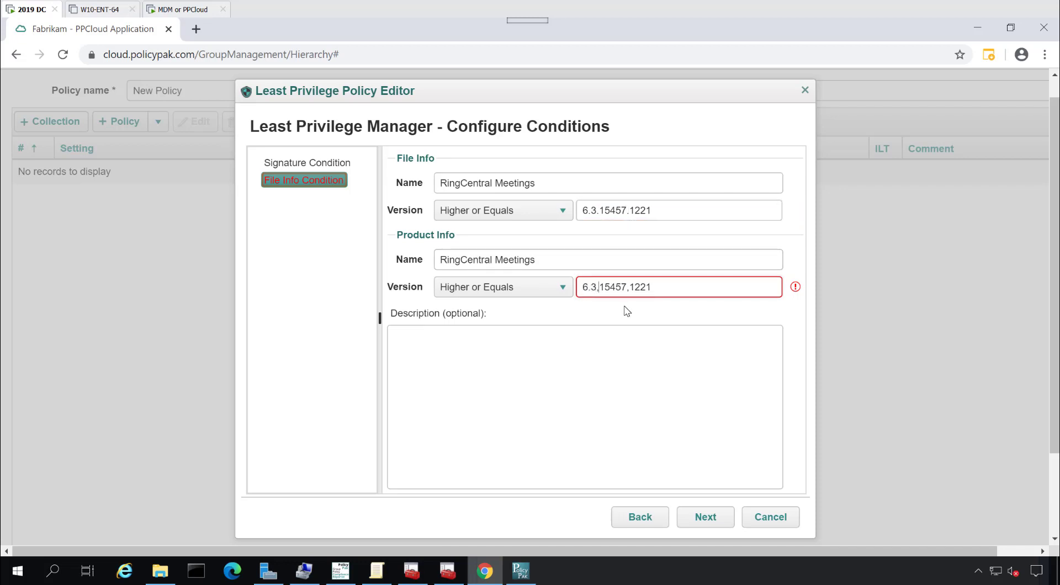
key(BackSpace)
text(.)
key(Right)
key(Right)
key(BackSpace)
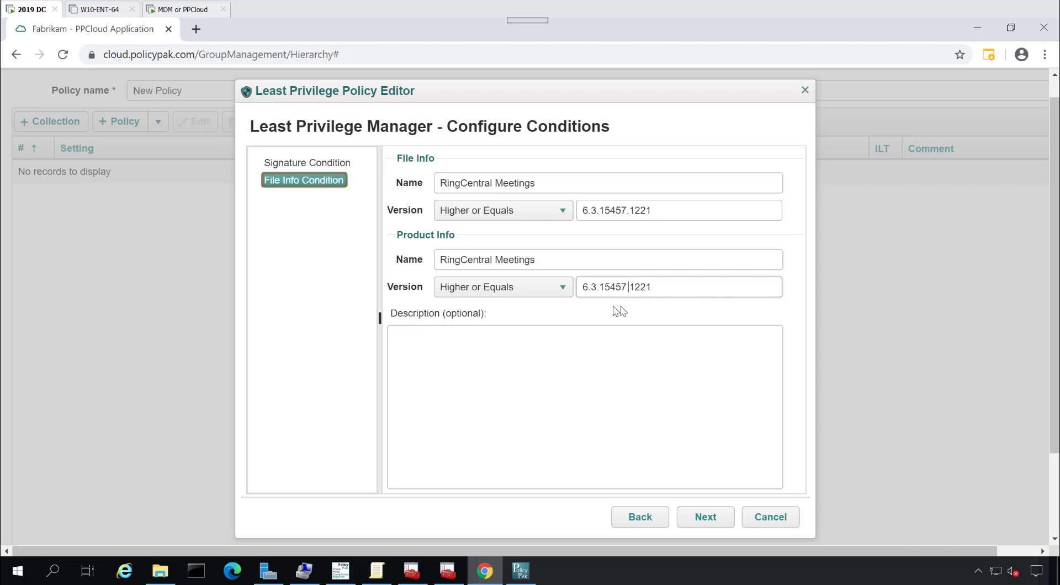
Finish the policy with elevated privileges, user processes scope and the name RingCentral Meetings Elevated with SIGNATURE and FILE rule
click(707, 519)
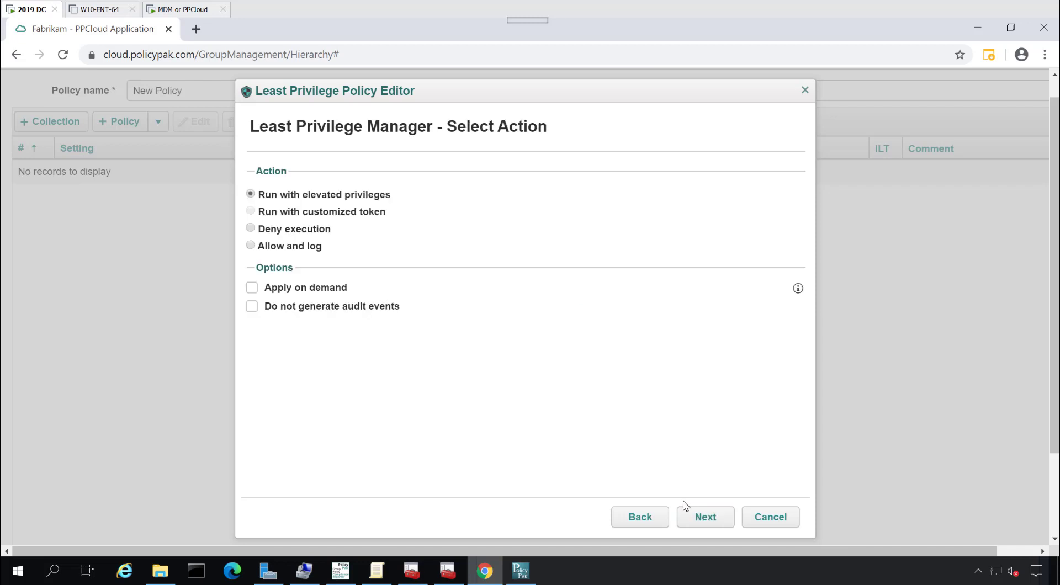
click(708, 524)
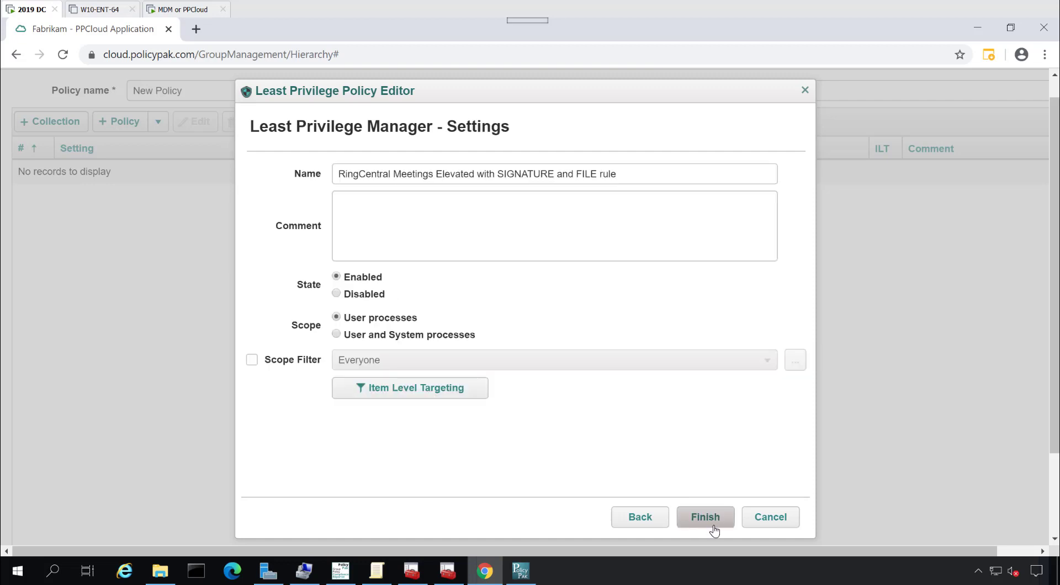
click(716, 526)
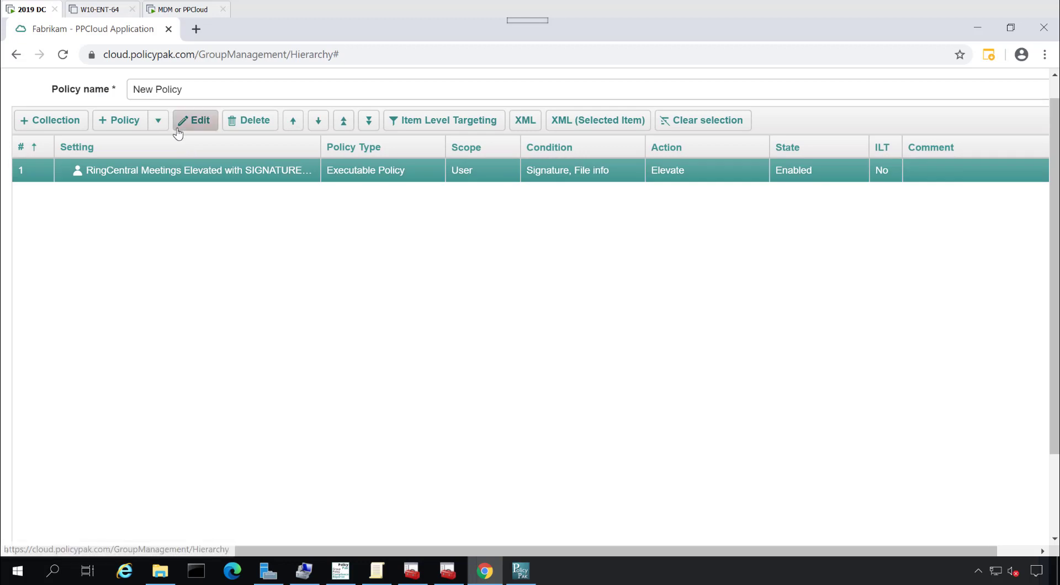
Start a Windows Installer Policy with the Signature and Product Info conditions, and bring up the condition settings
click(158, 120)
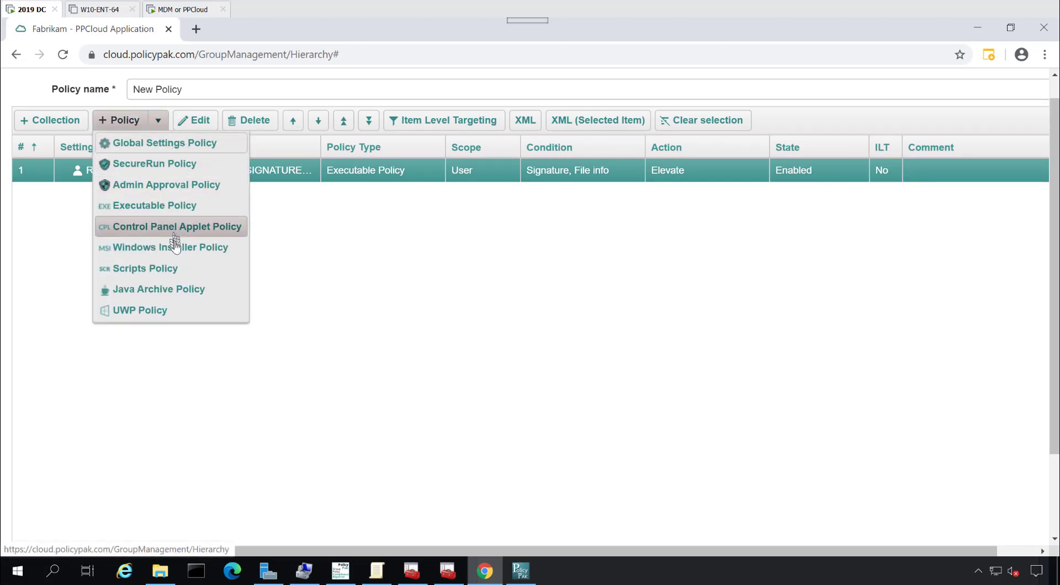
click(210, 247)
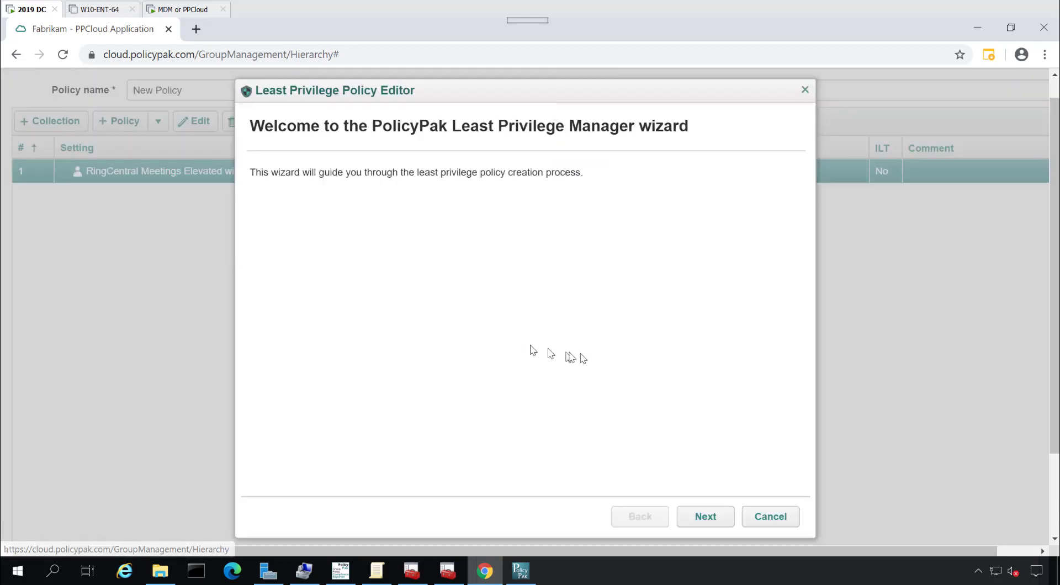
click(706, 517)
click(287, 224)
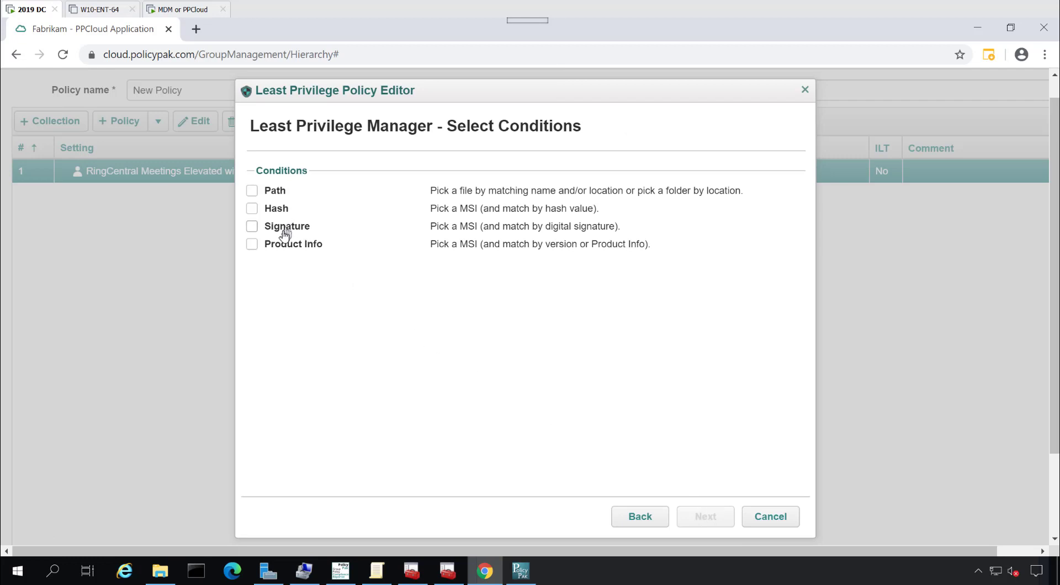
click(291, 248)
click(705, 520)
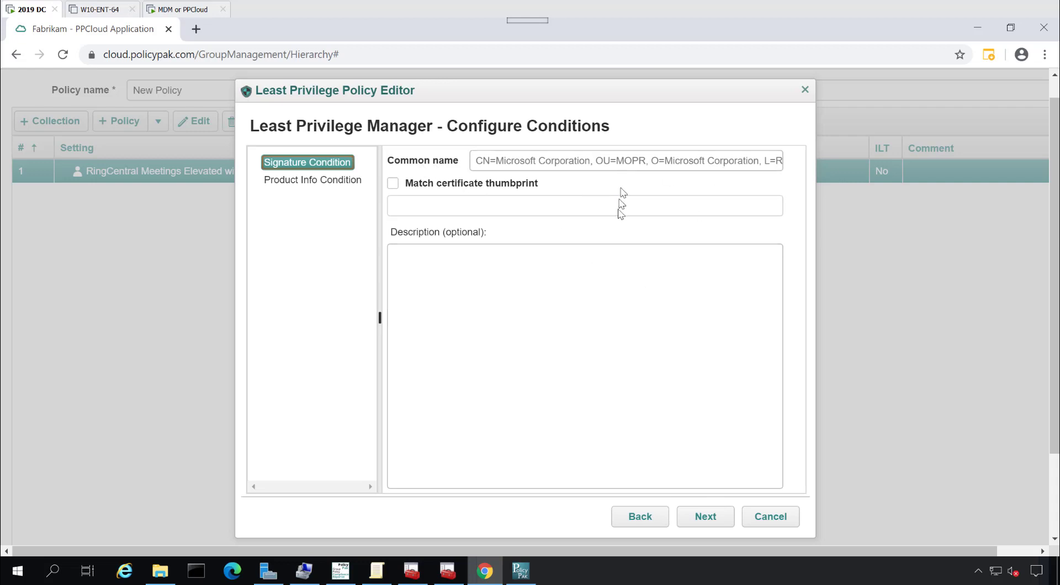
Switch to PolicyPak File Information Viewer and load SkypeSetup.msi from the Apps To Manage\DEMOS folder
key(alt+Tab)
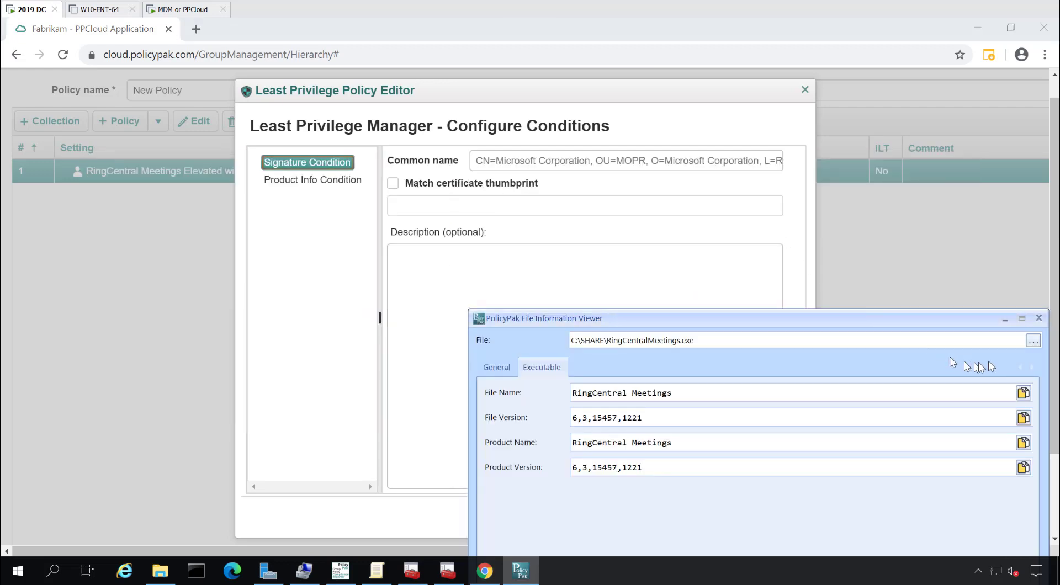
click(1033, 341)
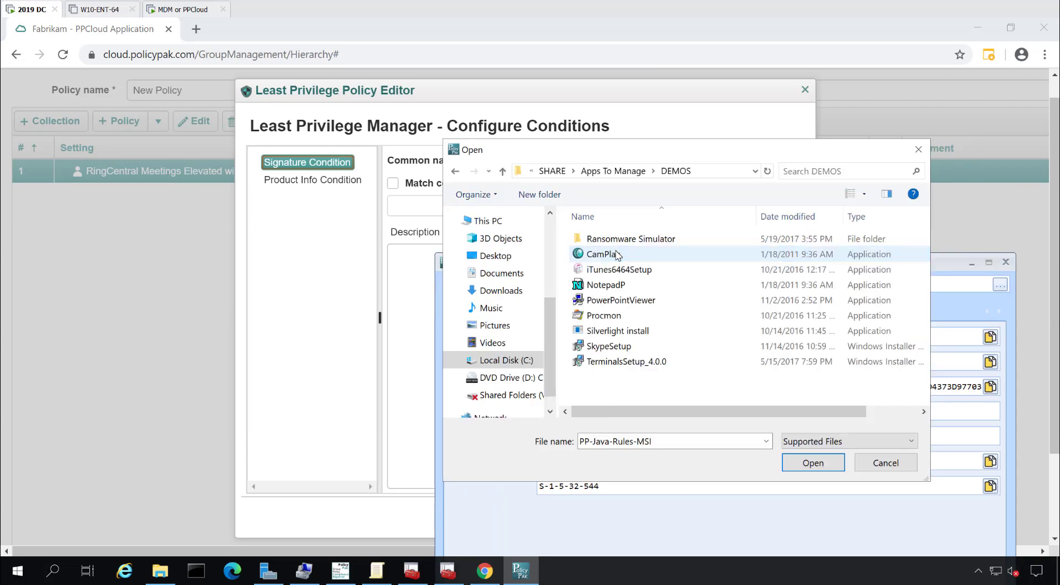
double_click(639, 243)
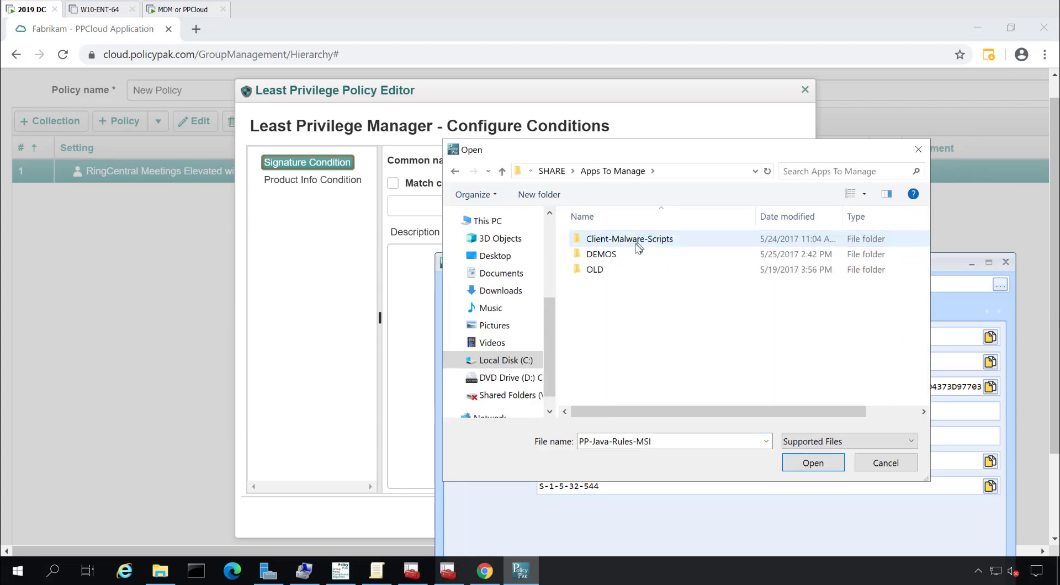
double_click(624, 256)
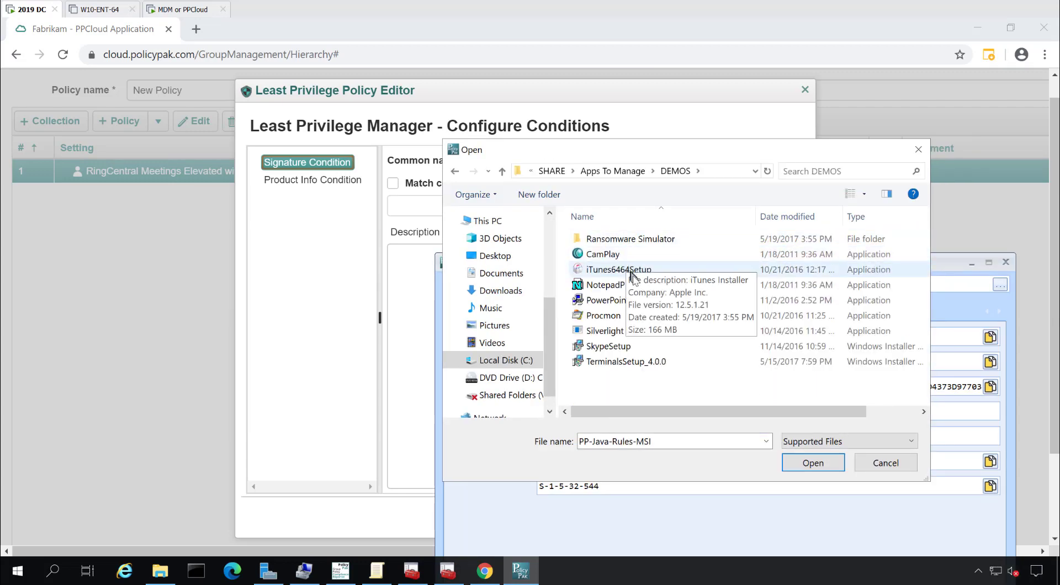
key(Escape)
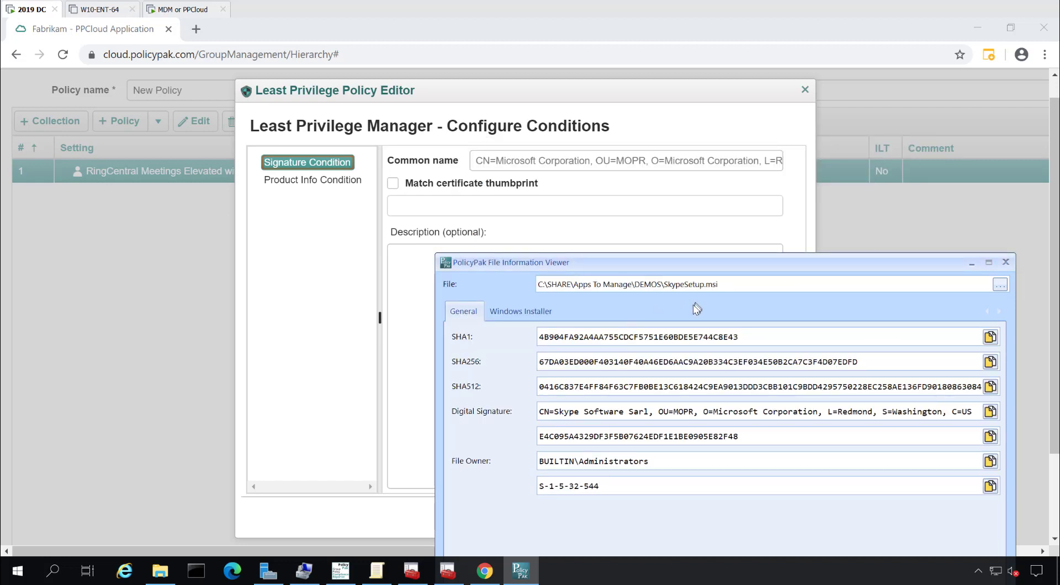
Copy the digital signature of SkypeSetup.msi into the Signature Condition's common name in the policy editor
click(991, 412)
click(534, 160)
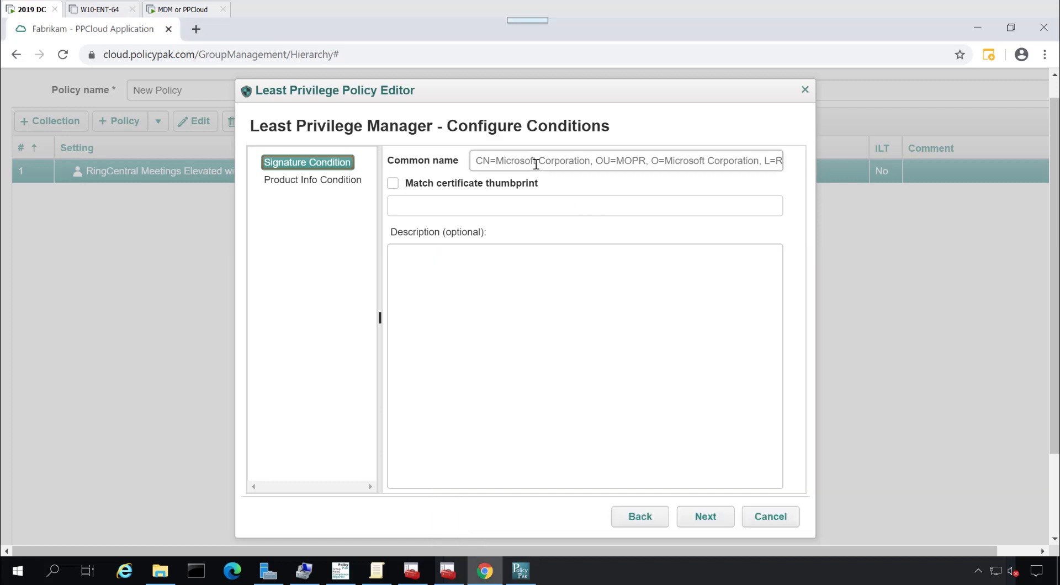
key(ctrl+v)
Copy the product code {1845470B-EB14-4ABC-835B-E36C693DC07D} of SkypeSetup.msi from the File Information Viewer into the Product Info Condition
click(328, 190)
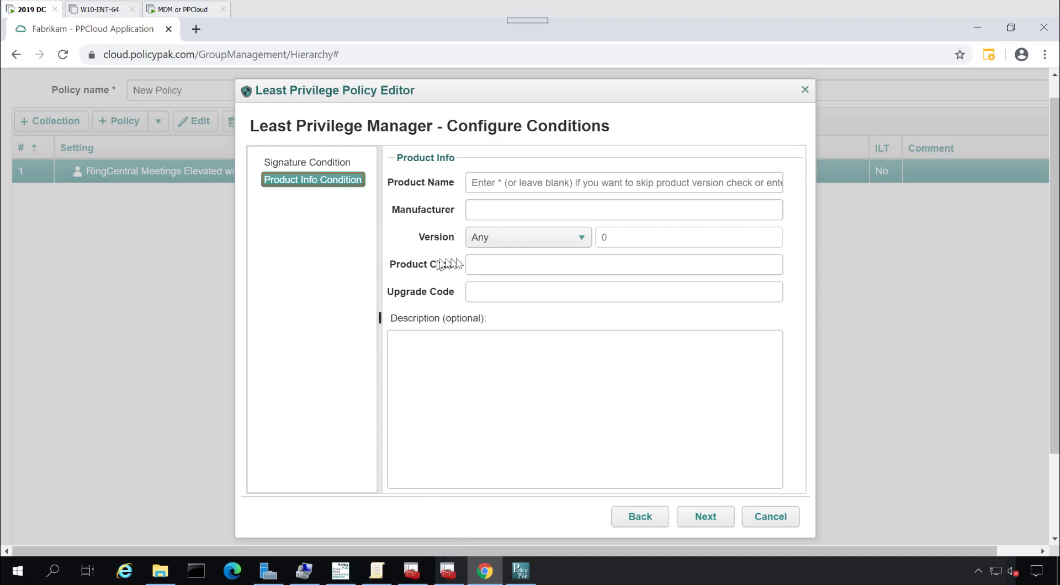
key(alt+Tab)
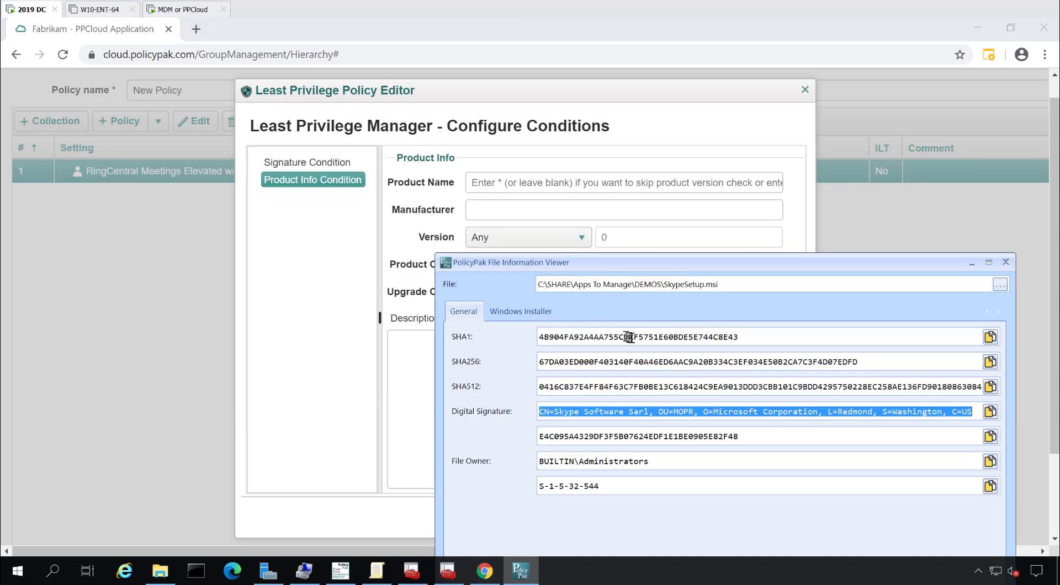
click(539, 313)
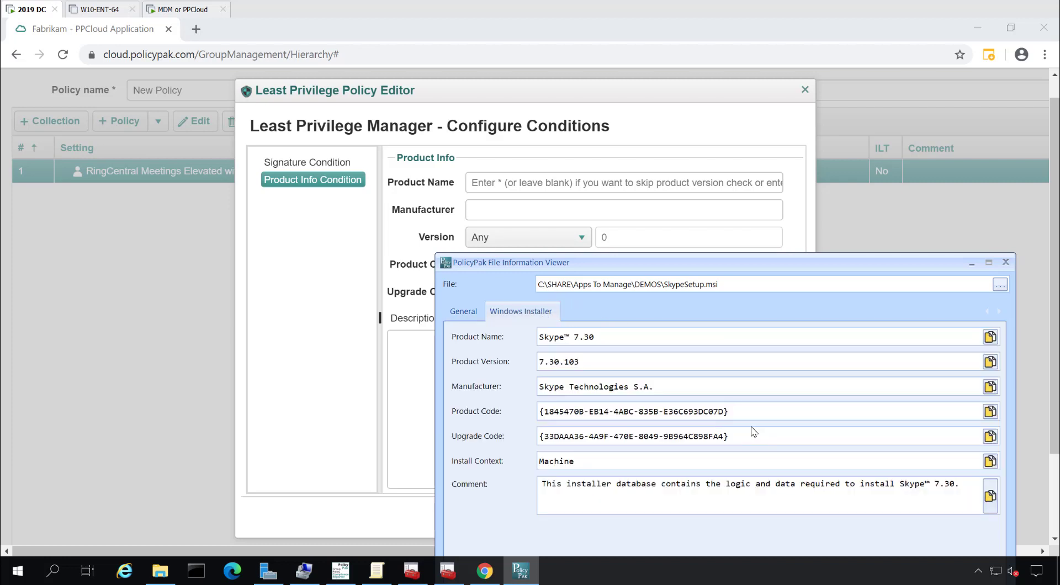
click(990, 411)
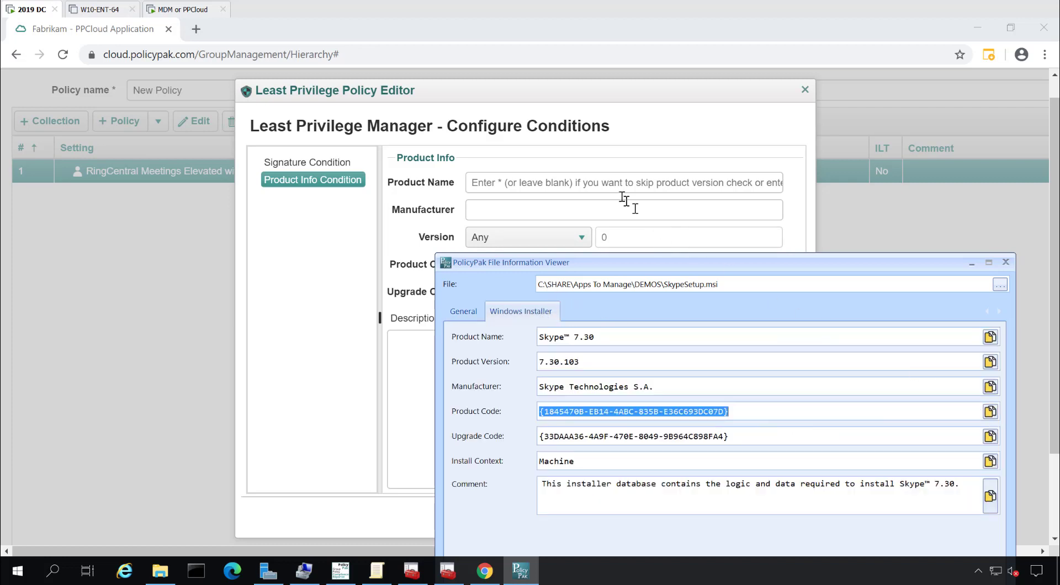
click(584, 125)
click(516, 259)
key(ctrl+v)
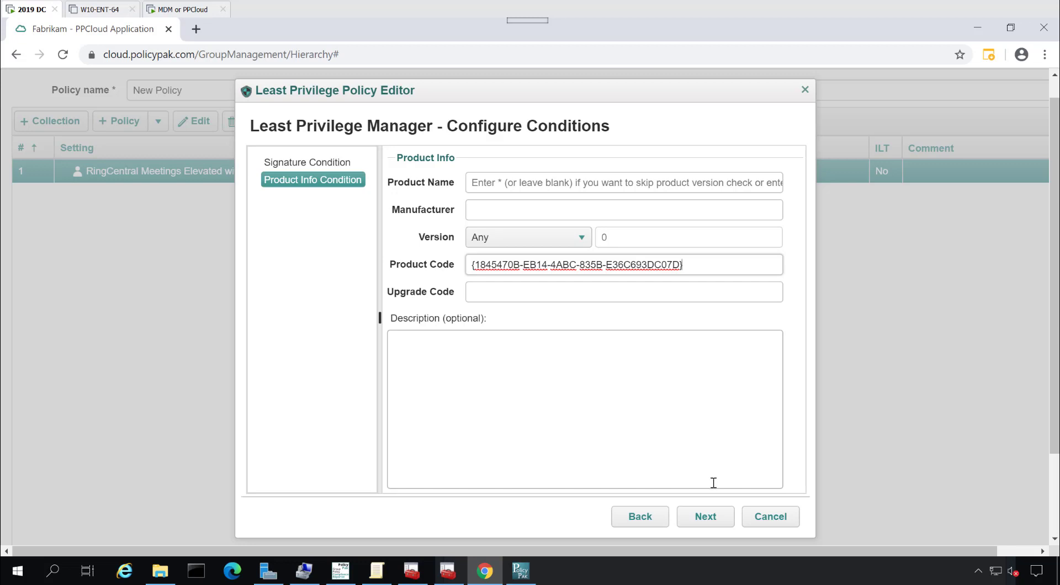
Finish the Windows Installer policy with elevated privileges, the default name, the enabled state and the user processes scope
click(718, 516)
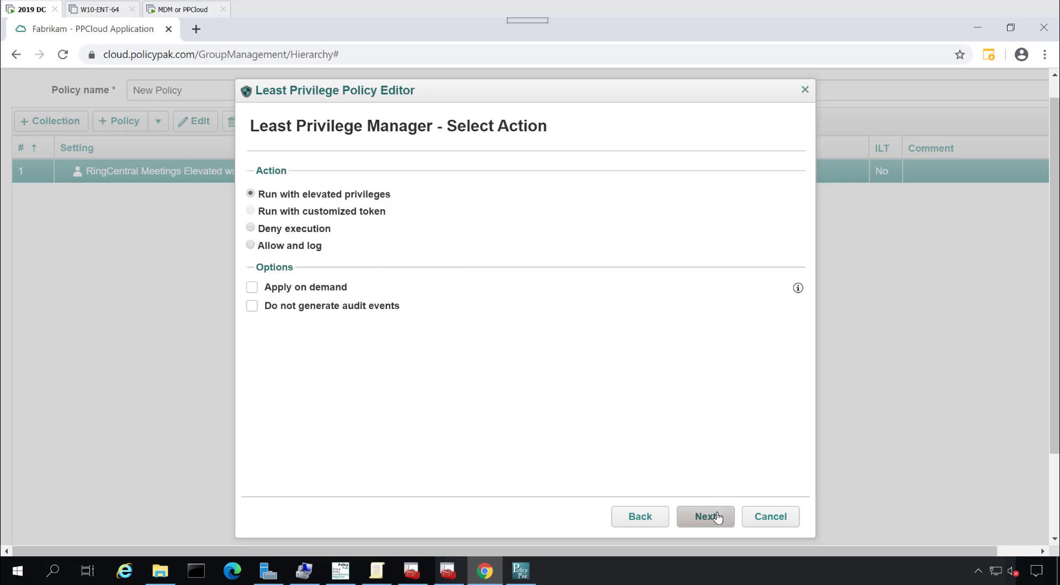
click(718, 518)
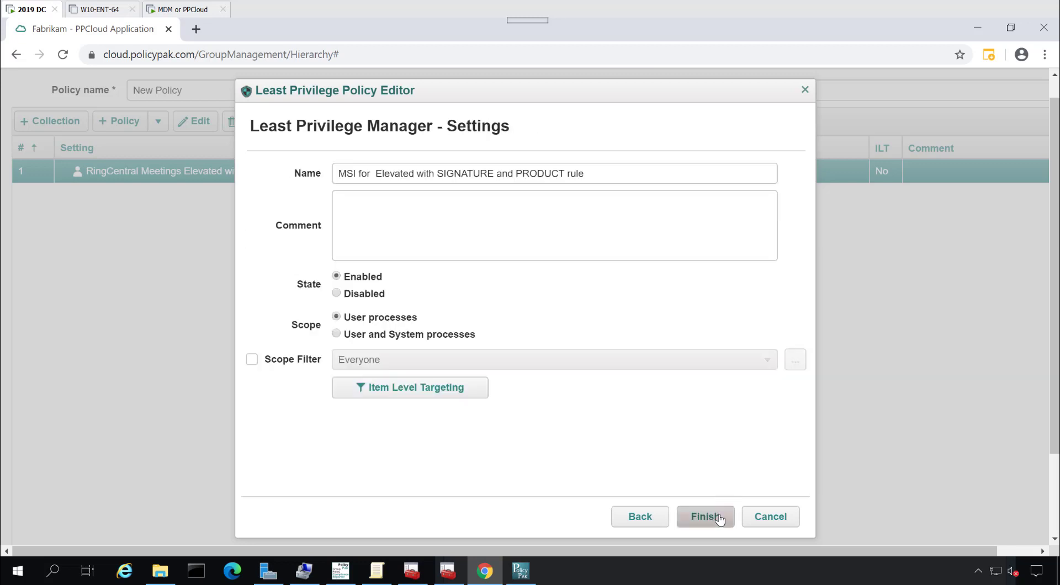
click(719, 518)
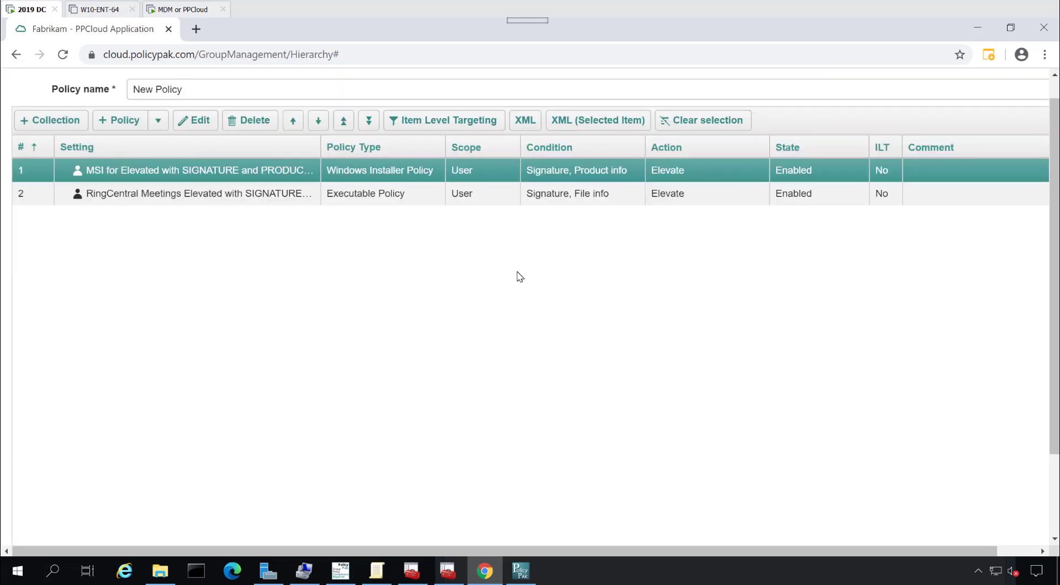
Review the general and Windows Installer details of SkypeSetup.msi in the PolicyPak File Information Viewer
key(alt+Tab)
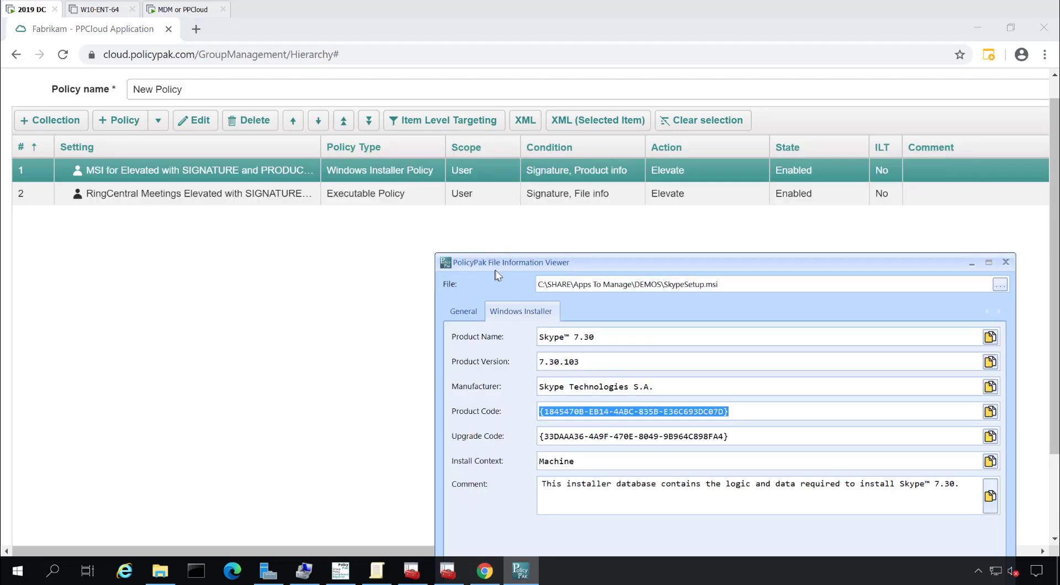
drag(499, 268, 466, 208)
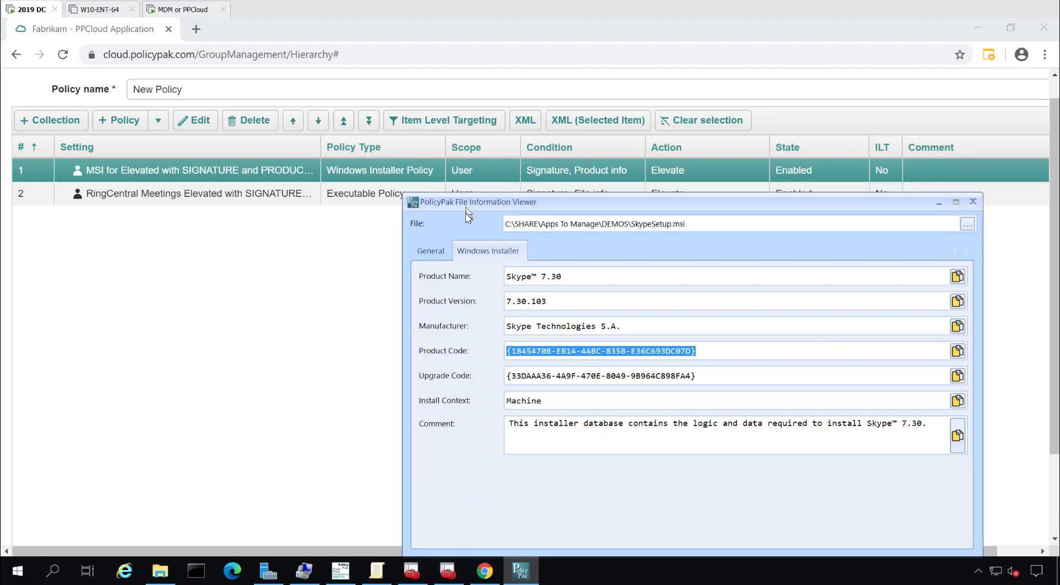
click(433, 253)
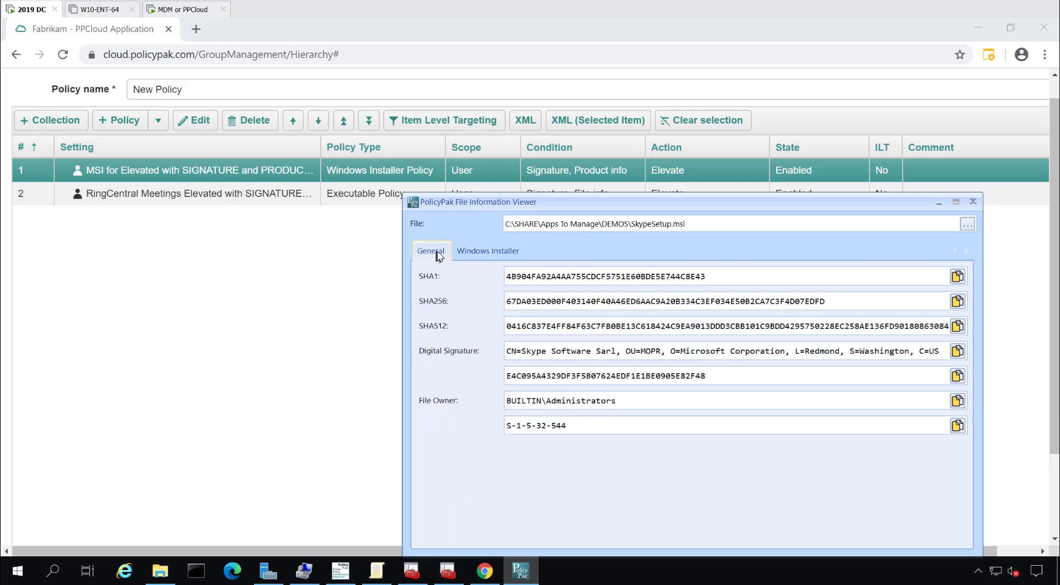
click(489, 255)
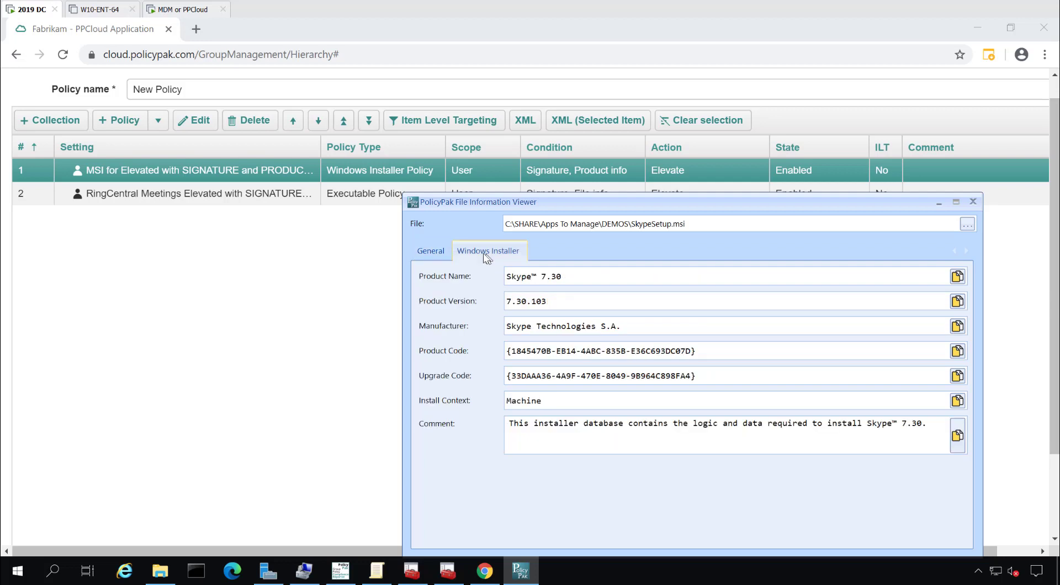
Bring up the choice of policy types for adding another Least Privilege Manager policy
click(158, 120)
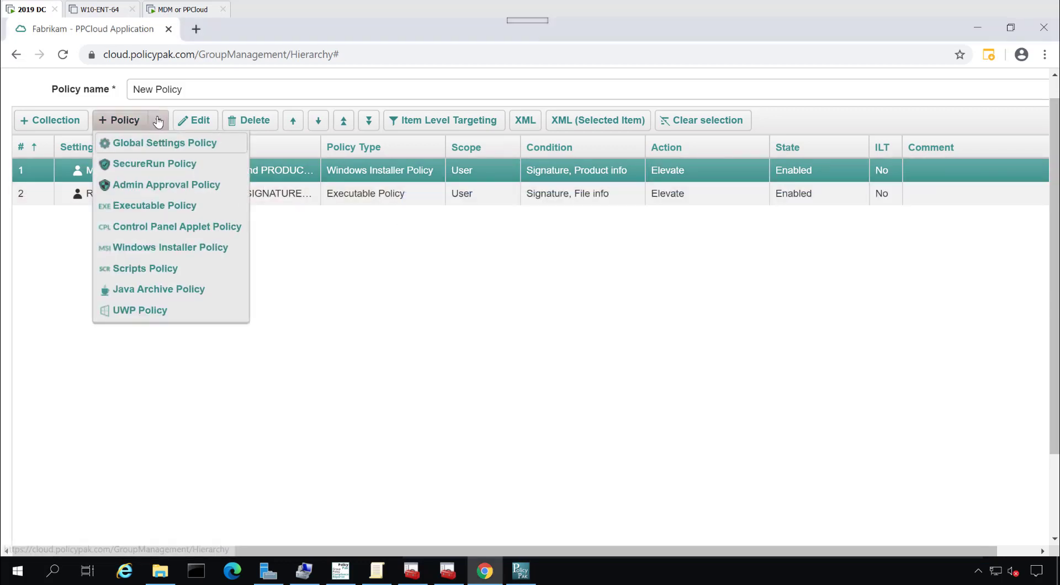